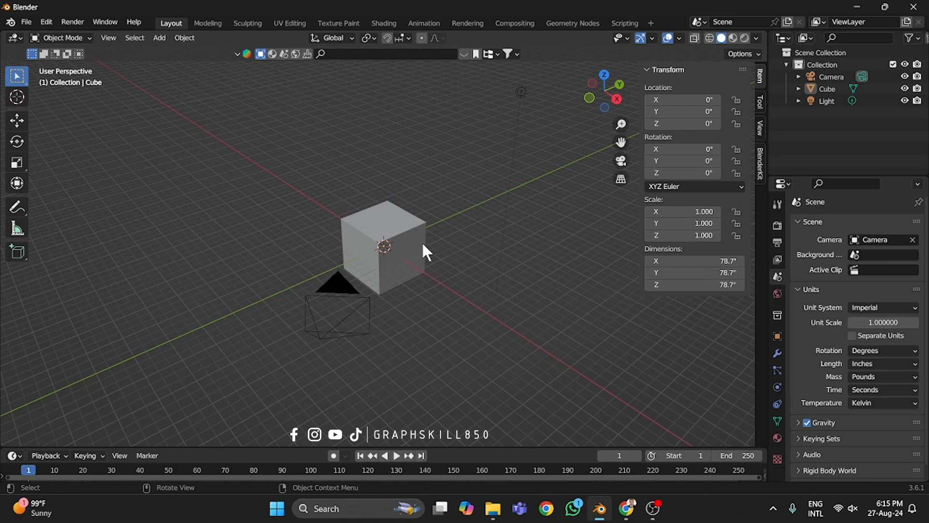
Step: Open the recent project file class 1.blend
{"action": "left_click", "coordinate": [28, 20]}
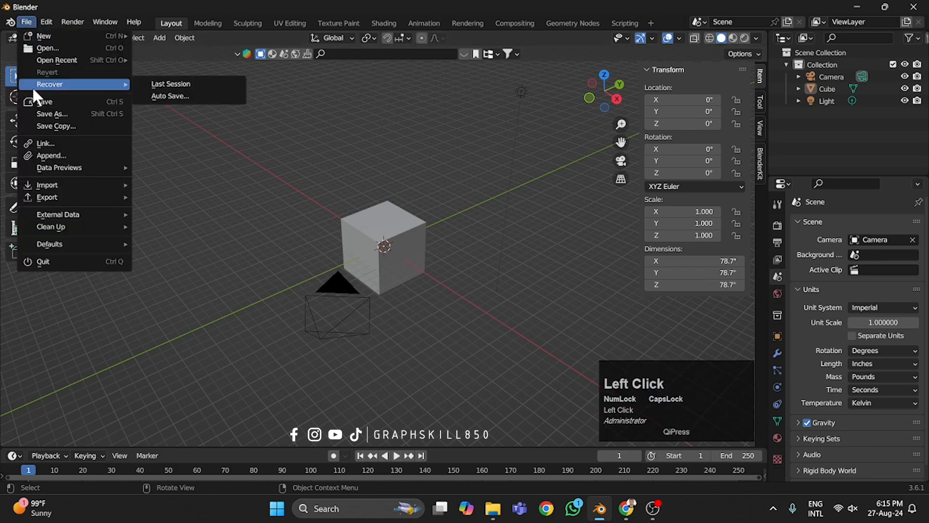
{"action": "mouse_move", "coordinate": [53, 59]}
{"action": "left_click", "coordinate": [238, 62]}
{"action": "left_click", "coordinate": [512, 272]}
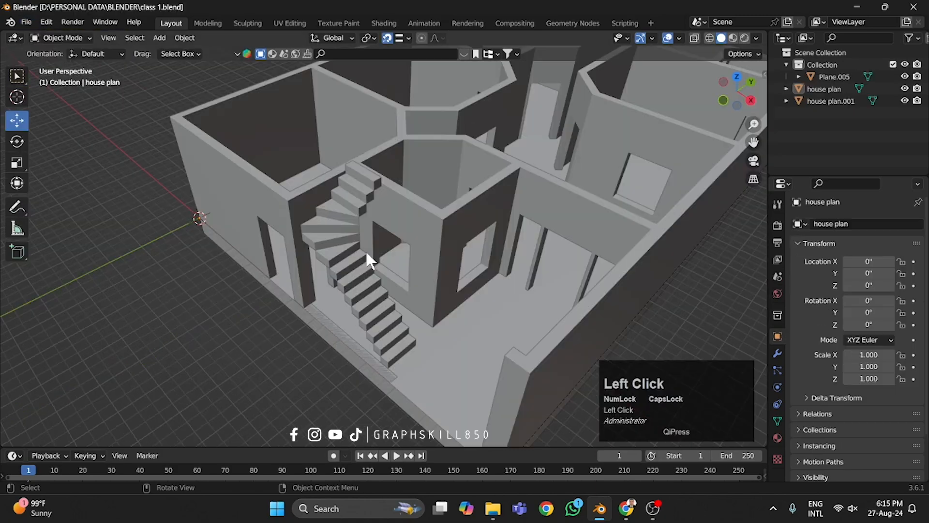
Step: Show the BlenderKit asset bar and search the model library for DOOR
{"action": "scroll", "coordinate": [346, 280], "scroll_direction": "down", "scroll_amount": 3}
{"action": "scroll", "coordinate": [349, 279], "scroll_direction": "up", "scroll_amount": 4}
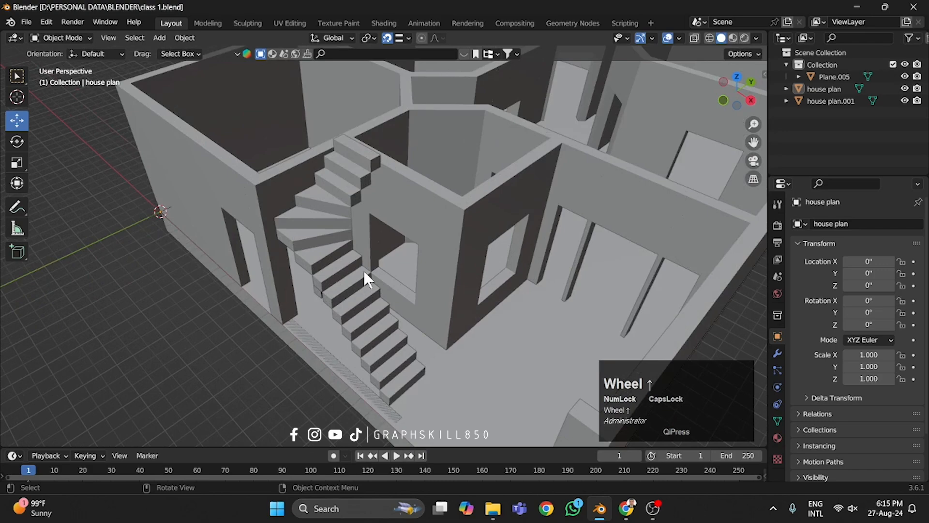
{"action": "scroll", "coordinate": [363, 270], "scroll_direction": "down", "scroll_amount": 3}
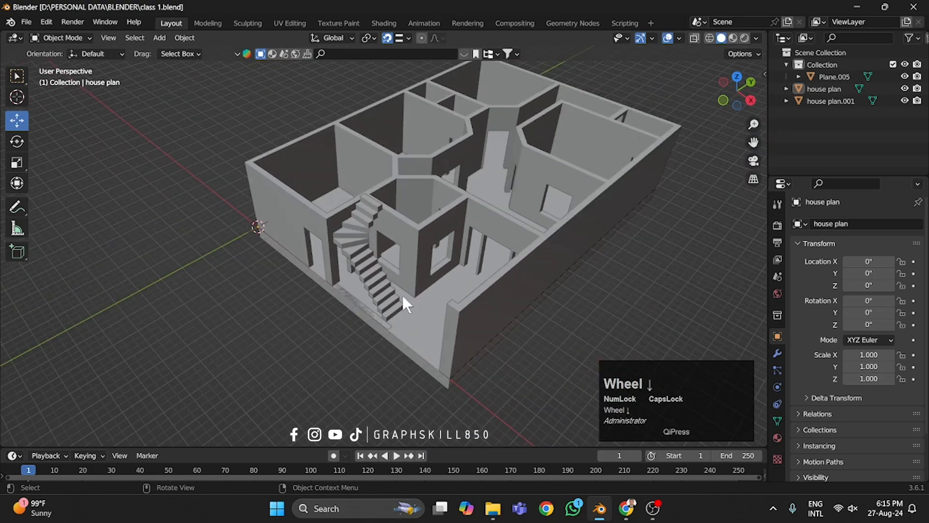
{"action": "middle_click_drag", "start_coordinate": [398, 302], "coordinate": [462, 305]}
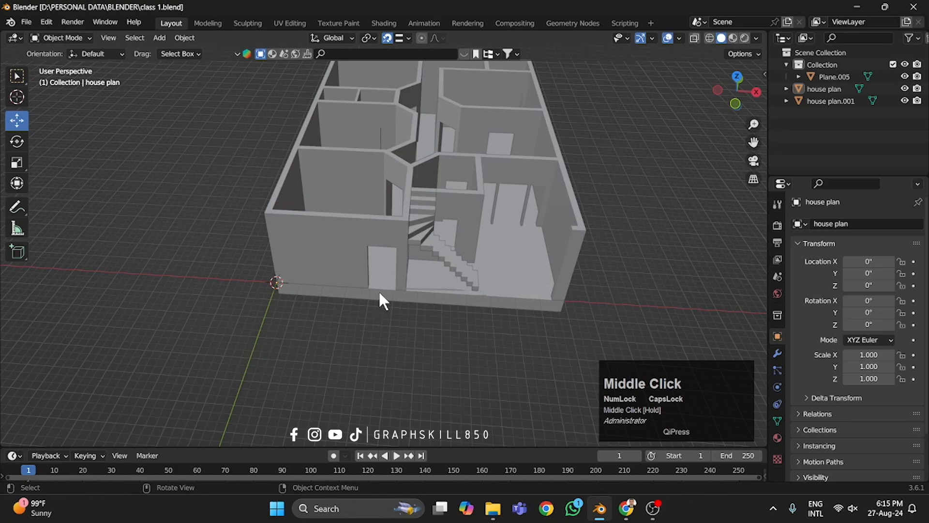
{"action": "middle_click_drag", "start_coordinate": [379, 289], "coordinate": [357, 267]}
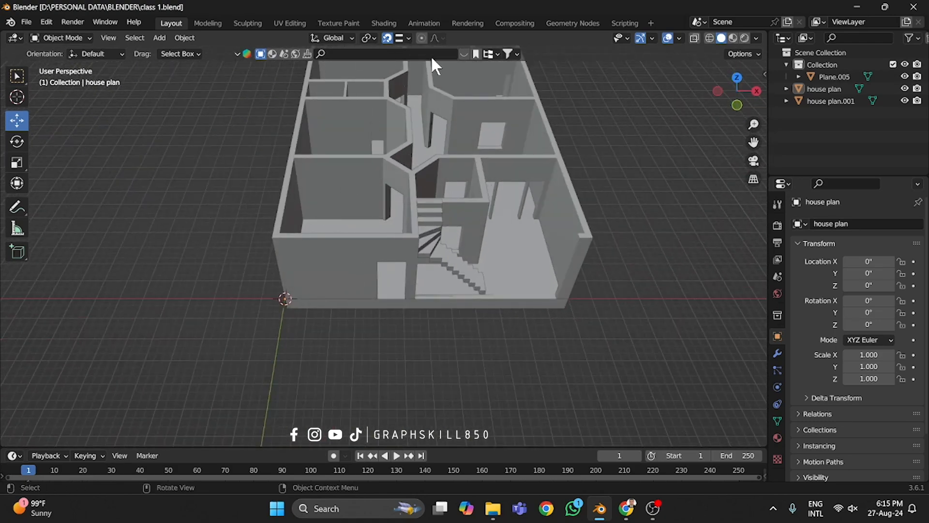
{"action": "left_click", "coordinate": [462, 53]}
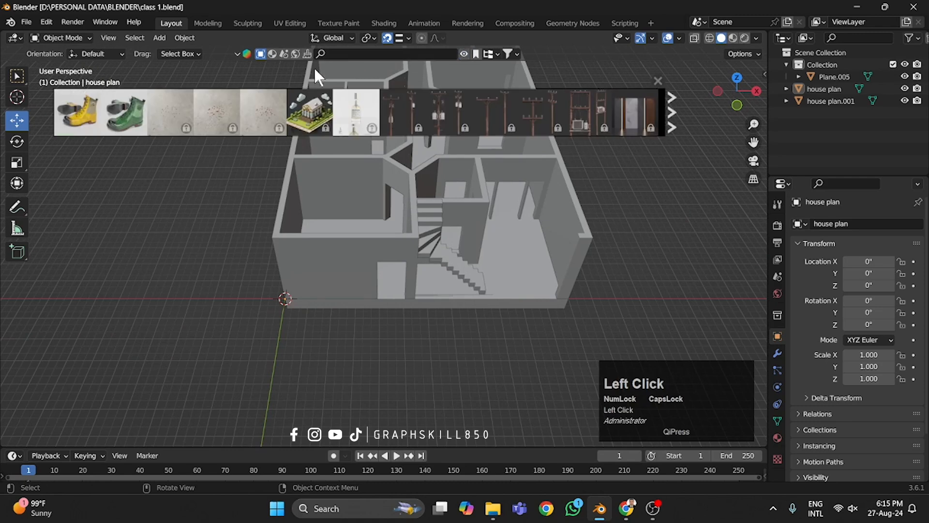
{"action": "left_click", "coordinate": [366, 54]}
{"action": "type", "text": "D"}
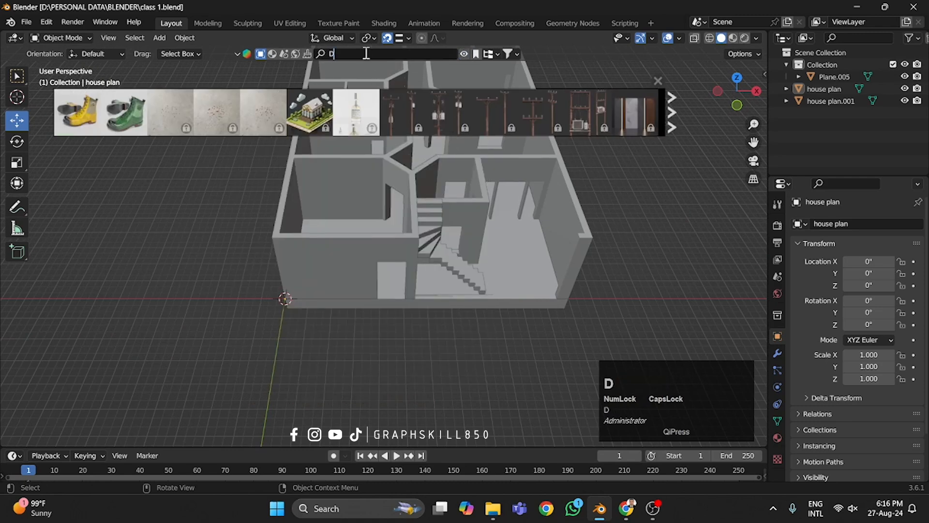
{"action": "type", "text": "OROR"}
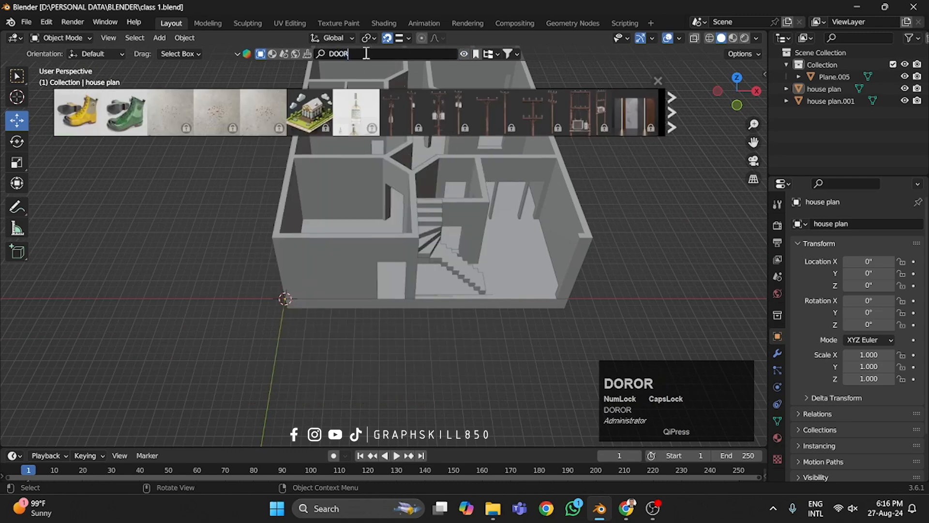
{"action": "key", "text": "Return"}
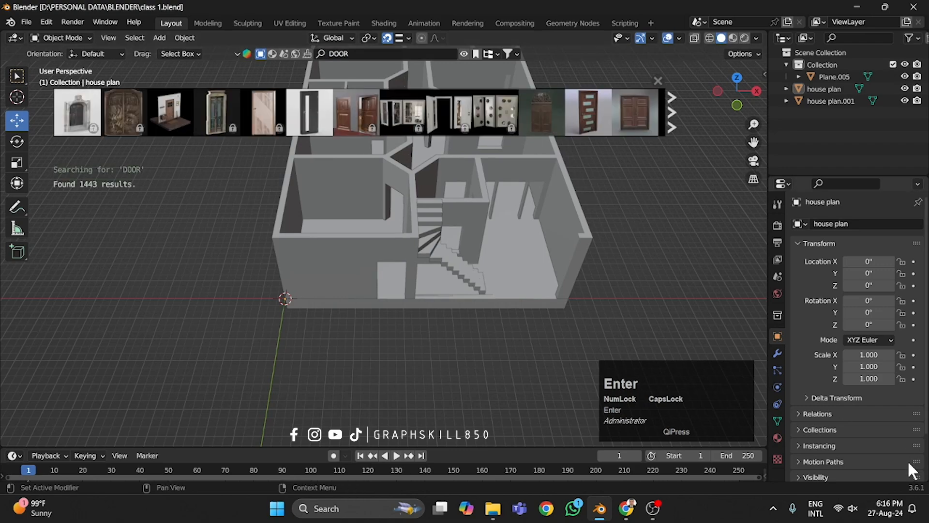
Step: Browse further door results and filter the asset search to list free models first
{"action": "mouse_move", "coordinate": [654, 114]}
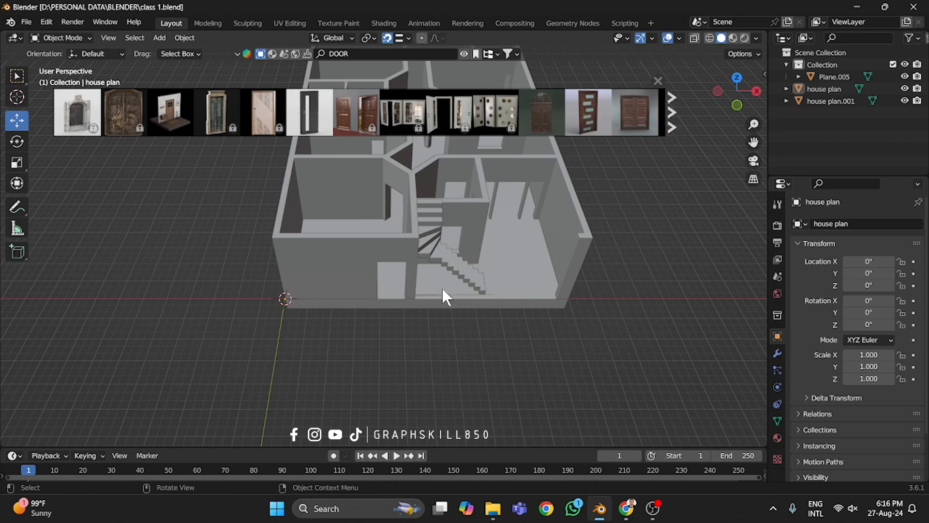
{"action": "left_click", "coordinate": [673, 118]}
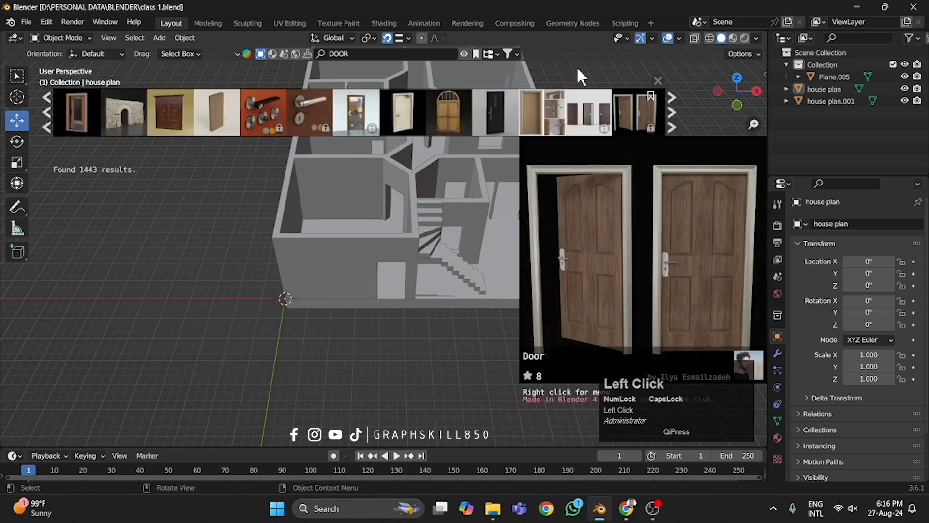
{"action": "left_click", "coordinate": [507, 53]}
{"action": "left_click", "coordinate": [455, 101]}
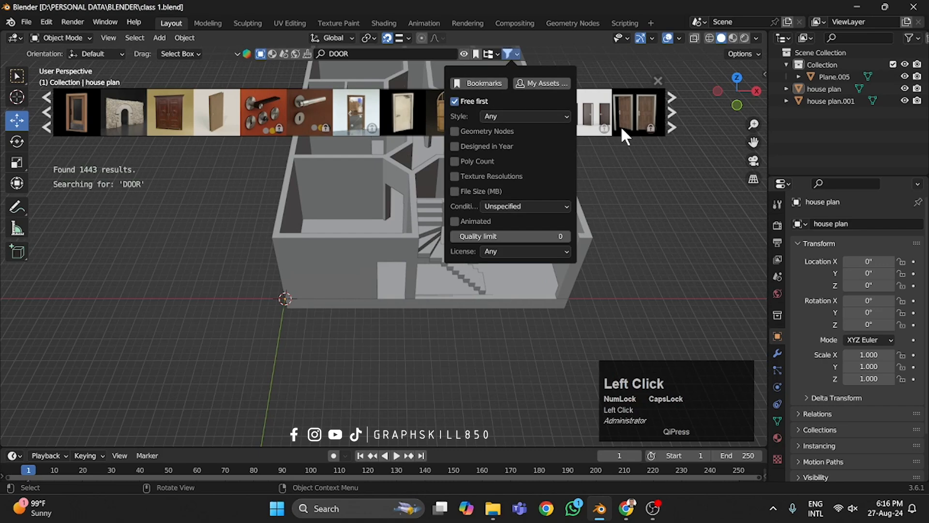
Step: Place the wooden Door Pl002 model at the world origin by the house's front corner
{"action": "mouse_move", "coordinate": [322, 132]}
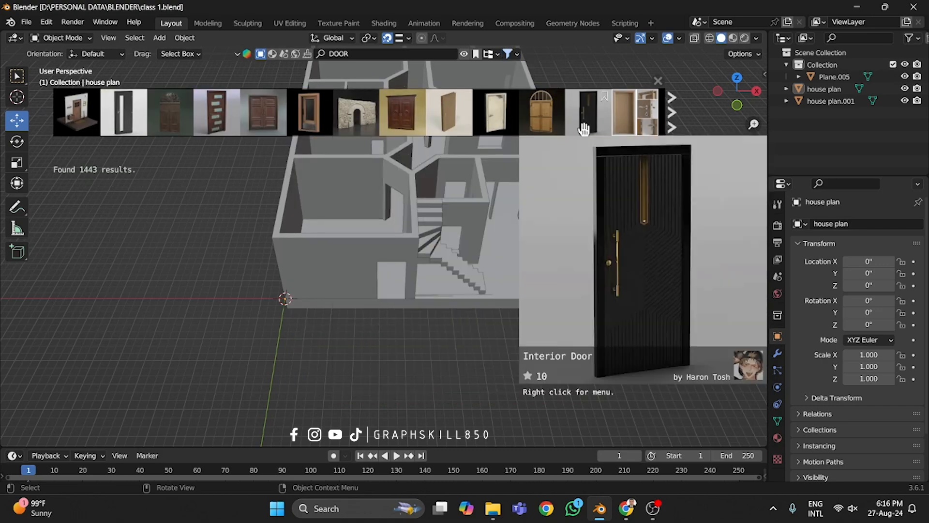
{"action": "left_click", "coordinate": [673, 120]}
{"action": "mouse_move", "coordinate": [590, 120]}
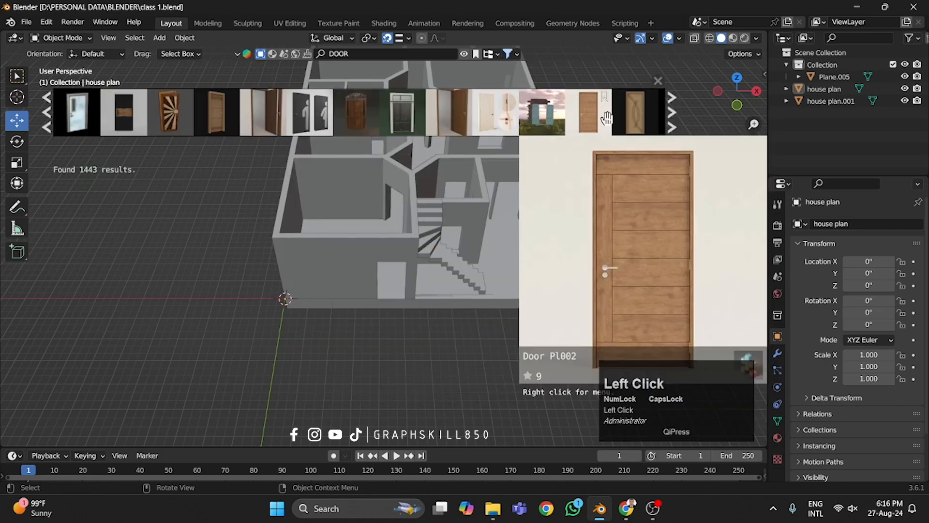
{"action": "left_click_drag", "start_coordinate": [590, 120], "coordinate": [285, 291]}
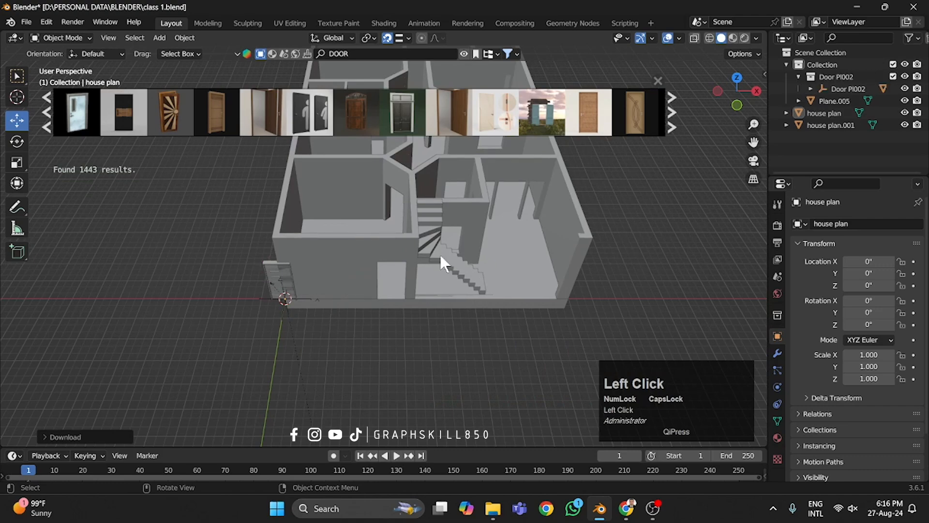
Step: Move the Door Pl002 parent empty along X to about -236.71", away from the house
{"action": "middle_click_drag", "start_coordinate": [361, 249], "coordinate": [502, 222], "text": "shift"}
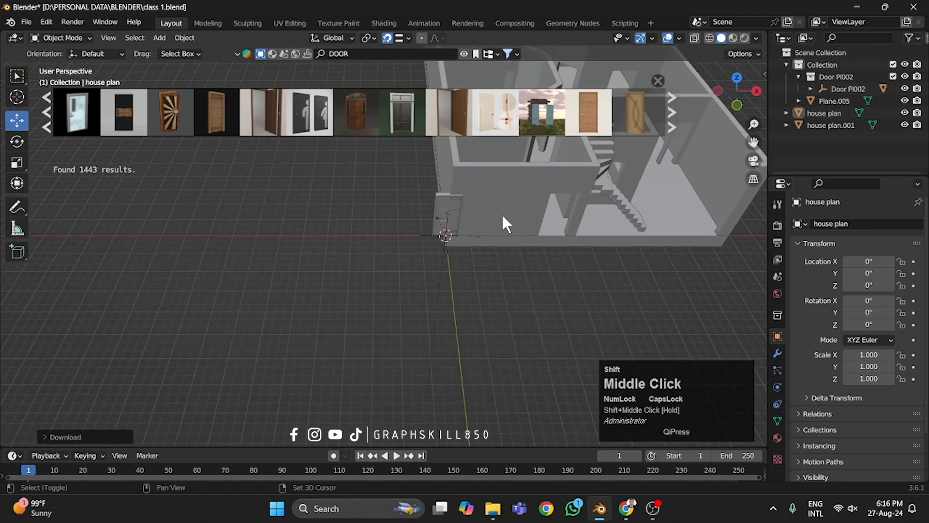
{"action": "left_click", "coordinate": [427, 232]}
{"action": "left_click", "coordinate": [429, 235]}
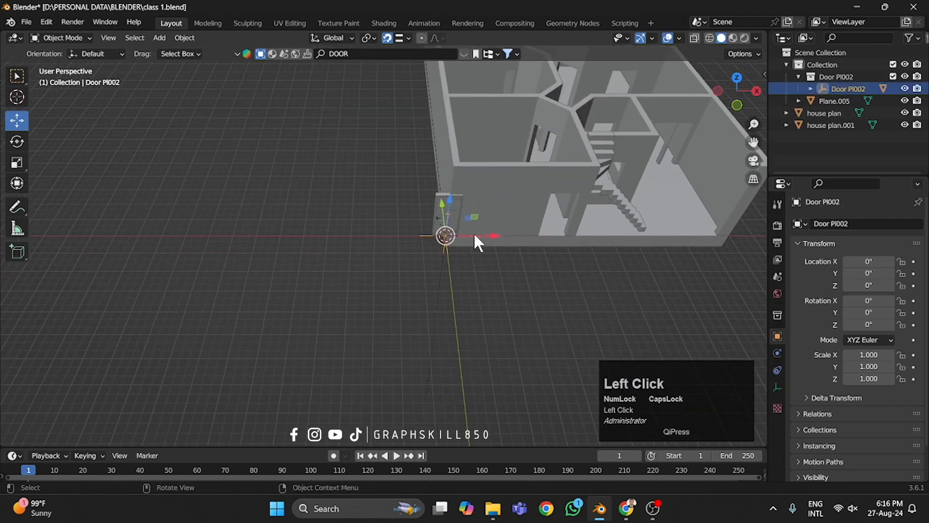
{"action": "left_click_drag", "start_coordinate": [475, 236], "coordinate": [319, 243]}
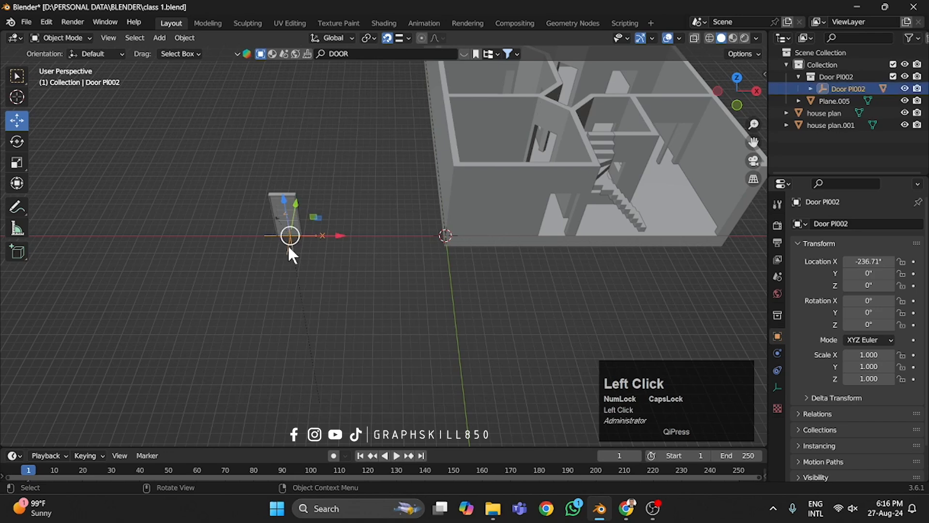
Step: Delete the parent empty of the Door Pl002 model, keeping the door leaf, frame and handle
{"action": "scroll", "coordinate": [285, 255], "scroll_direction": "up", "scroll_amount": 3}
{"action": "middle_click_drag", "start_coordinate": [261, 251], "coordinate": [312, 245], "text": "shift"}
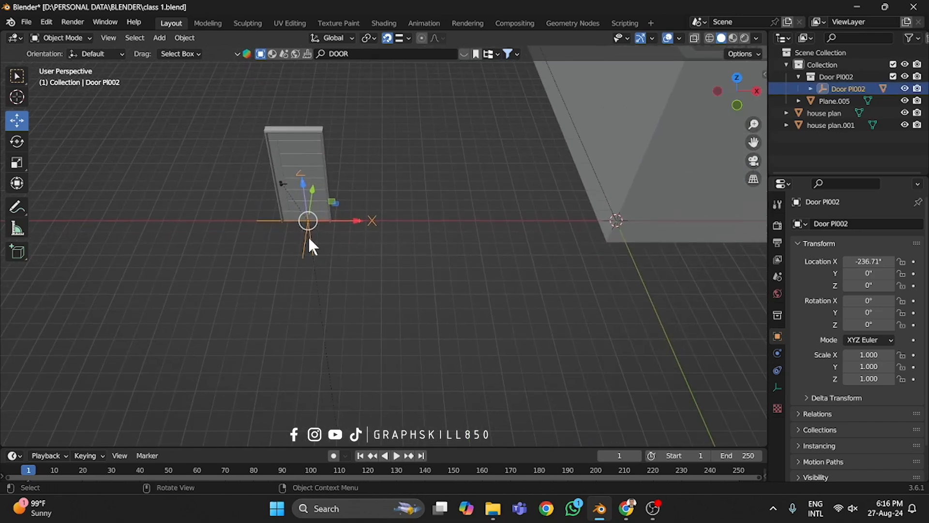
{"action": "key", "text": "Delete"}
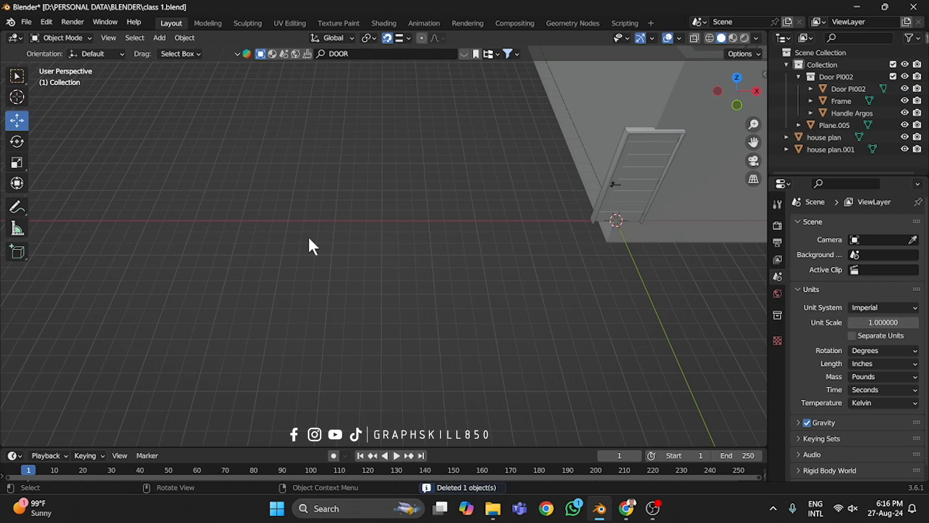
Step: Select the door leaf, frame and handle together in top view and move them along negative X, bringing the frame to about -157.1"
{"action": "left_click", "coordinate": [599, 213]}
{"action": "middle_click_drag", "start_coordinate": [596, 208], "coordinate": [382, 269], "text": "shift"}
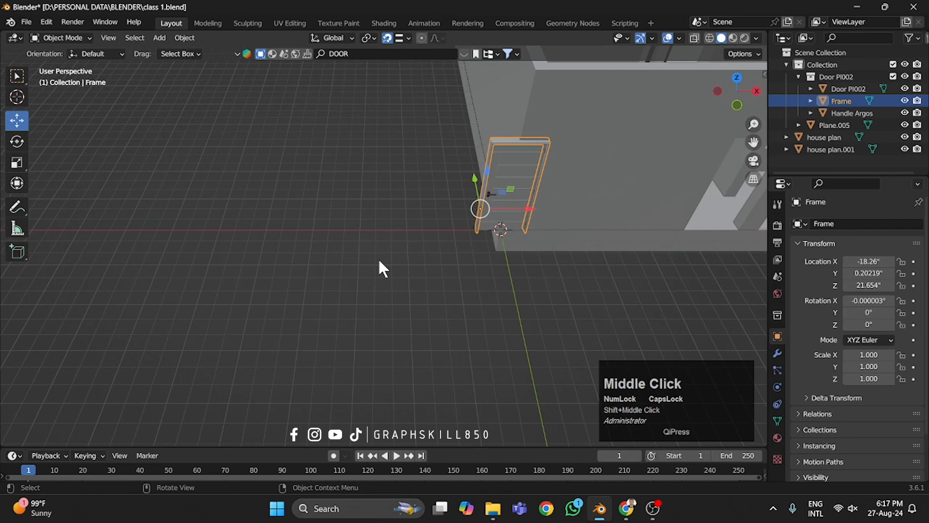
{"action": "key", "text": "KP_7"}
{"action": "scroll", "coordinate": [501, 374], "scroll_direction": "up", "scroll_amount": 1}
{"action": "middle_click_drag", "start_coordinate": [501, 375], "coordinate": [397, 202], "text": "shift"}
{"action": "scroll", "coordinate": [455, 290], "scroll_direction": "up", "scroll_amount": 3}
{"action": "left_click", "coordinate": [380, 149]}
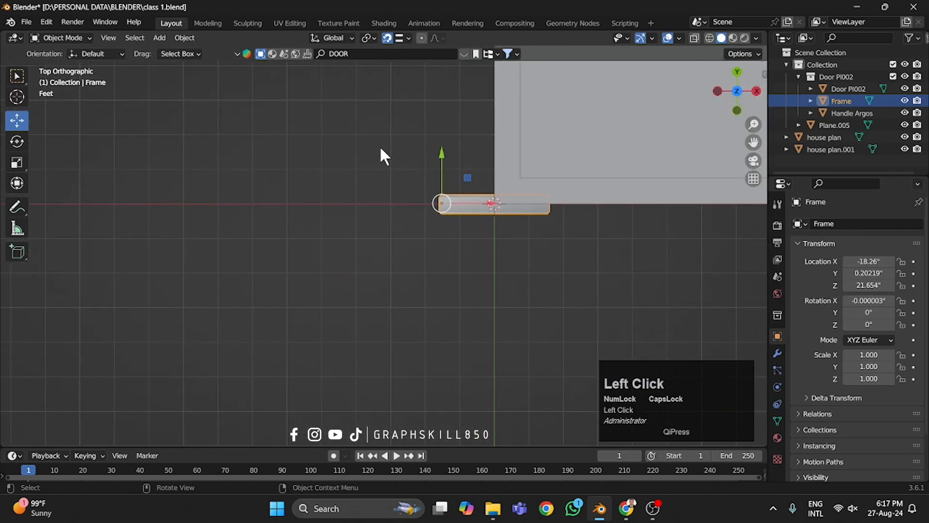
{"action": "left_click_drag", "start_coordinate": [380, 149], "coordinate": [467, 280]}
{"action": "left_click_drag", "start_coordinate": [387, 146], "coordinate": [490, 279]}
{"action": "left_click_drag", "start_coordinate": [485, 205], "coordinate": [40, 207]}
Step: Move only the door frame along X to about -226.89", apart from the door leaf
{"action": "scroll", "coordinate": [353, 300], "scroll_direction": "down", "scroll_amount": 3}
{"action": "middle_click_drag", "start_coordinate": [353, 300], "coordinate": [370, 227]}
{"action": "left_click", "coordinate": [397, 242]}
{"action": "scroll", "coordinate": [371, 260], "scroll_direction": "up", "scroll_amount": 1}
{"action": "left_click_drag", "start_coordinate": [370, 259], "coordinate": [217, 260]}
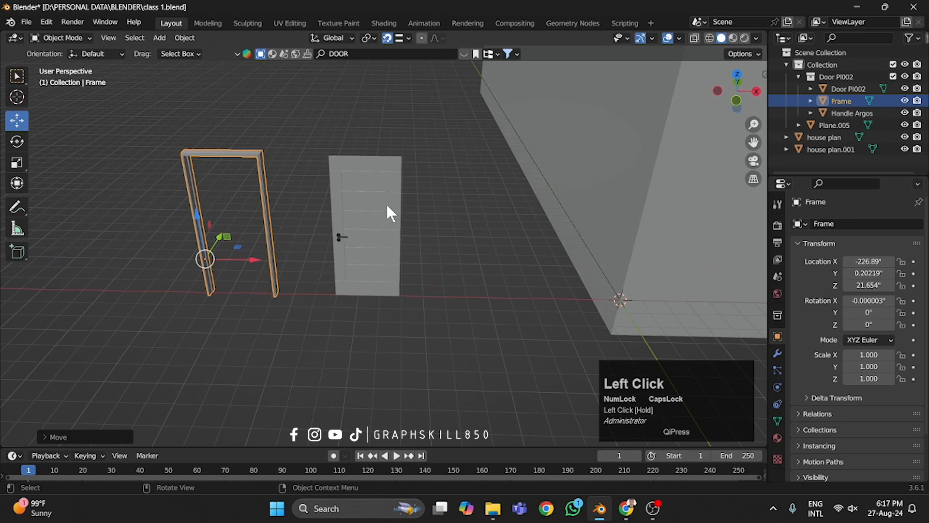
{"action": "left_click", "coordinate": [369, 182]}
{"action": "left_click", "coordinate": [266, 255]}
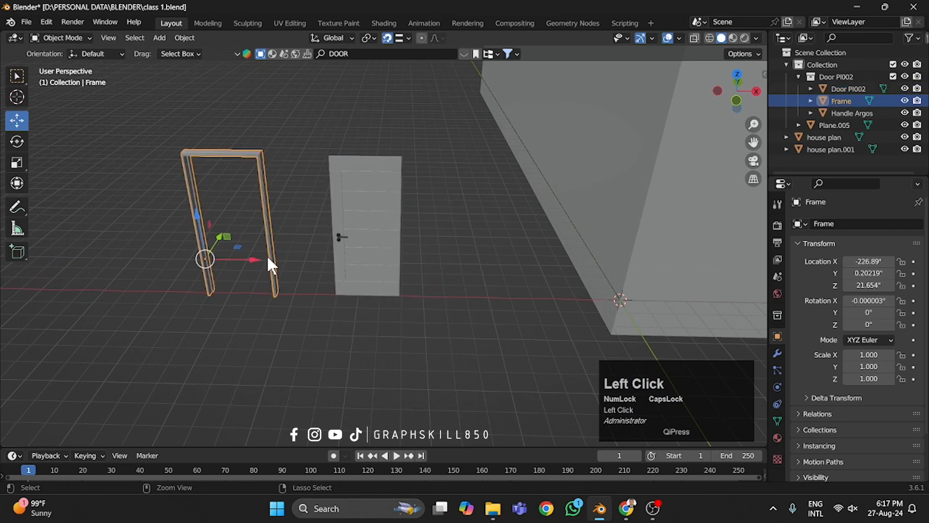
Step: Undo the separate move of the door frame
{"action": "key", "text": "ctrl+z"}
{"action": "key", "text": "ctrl+z"}
{"action": "key", "text": "ctrl+z"}
Step: Examine the door leaf and its surrounding frame beside the house from several angles
{"action": "scroll", "coordinate": [256, 237], "scroll_direction": "down", "scroll_amount": 2}
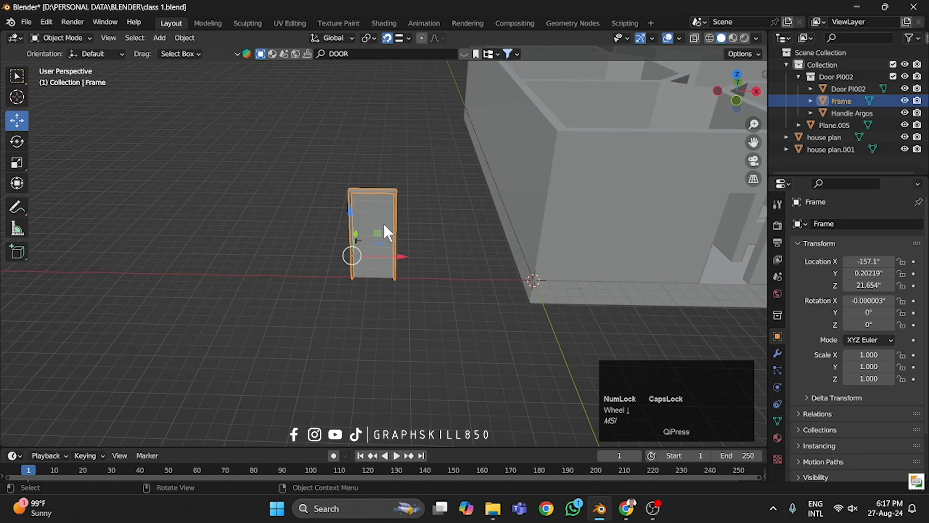
{"action": "scroll", "coordinate": [383, 222], "scroll_direction": "up", "scroll_amount": 2}
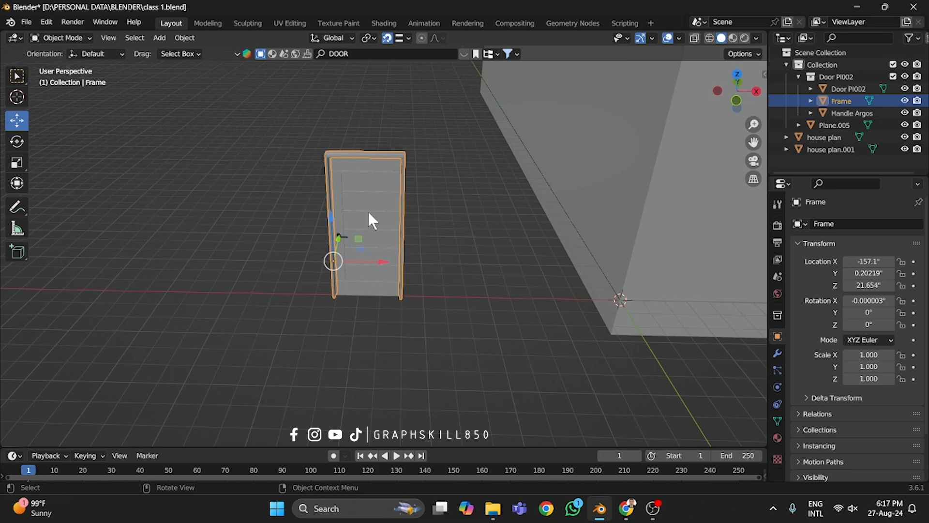
{"action": "mouse_move", "coordinate": [369, 213]}
{"action": "middle_mouse_down"}
{"action": "mouse_move", "coordinate": [355, 209]}
{"action": "mouse_move", "coordinate": [365, 227]}
{"action": "middle_mouse_up"}
{"action": "scroll", "coordinate": [363, 214], "scroll_direction": "down", "scroll_amount": 1}
{"action": "scroll", "coordinate": [363, 212], "scroll_direction": "down", "scroll_amount": 2}
{"action": "scroll", "coordinate": [367, 230], "scroll_direction": "up", "scroll_amount": 2}
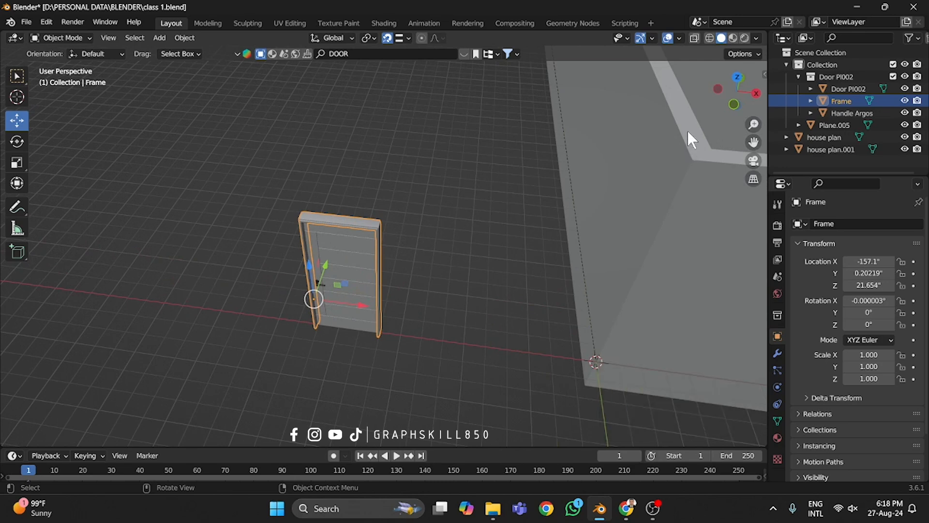
{"action": "middle_click_drag", "start_coordinate": [602, 152], "coordinate": [518, 166], "text": "shift"}
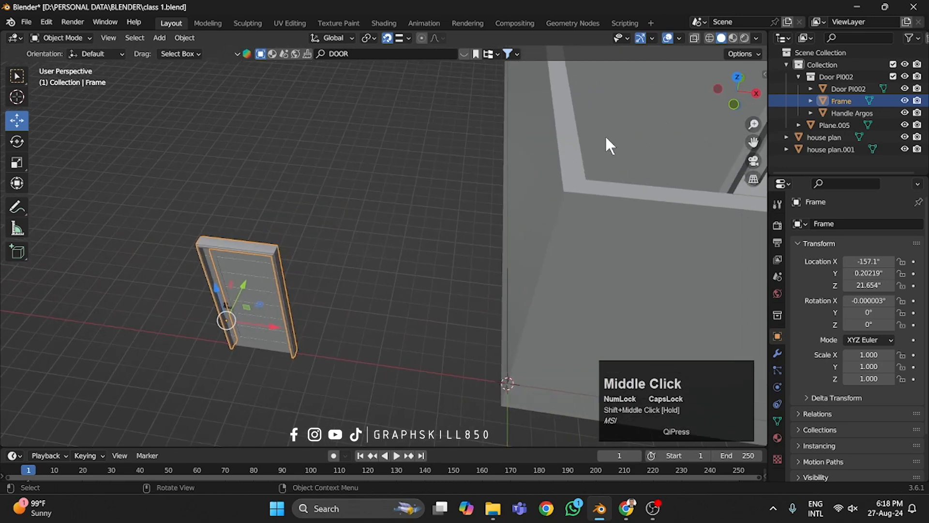
{"action": "scroll", "coordinate": [404, 222], "scroll_direction": "up", "scroll_amount": 3}
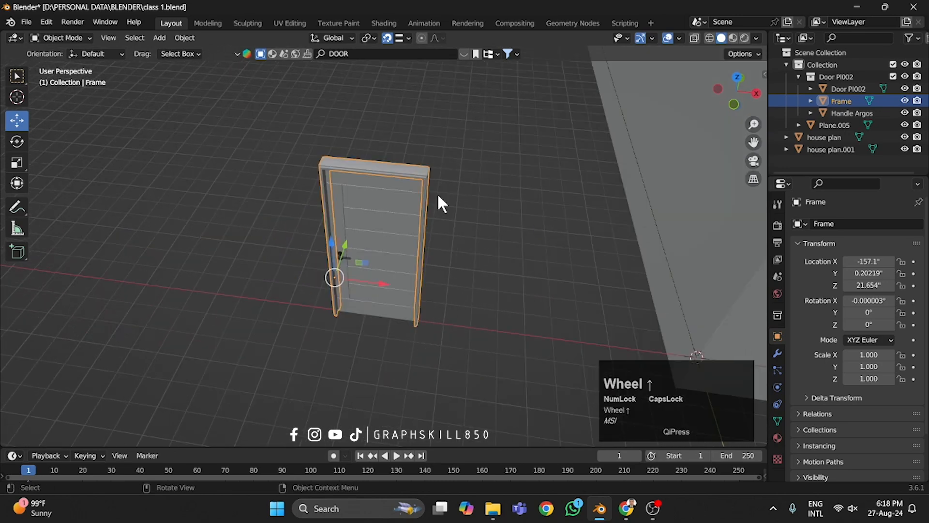
{"action": "middle_click_drag", "start_coordinate": [426, 176], "coordinate": [421, 196]}
{"action": "scroll", "coordinate": [364, 199], "scroll_direction": "down", "scroll_amount": 3}
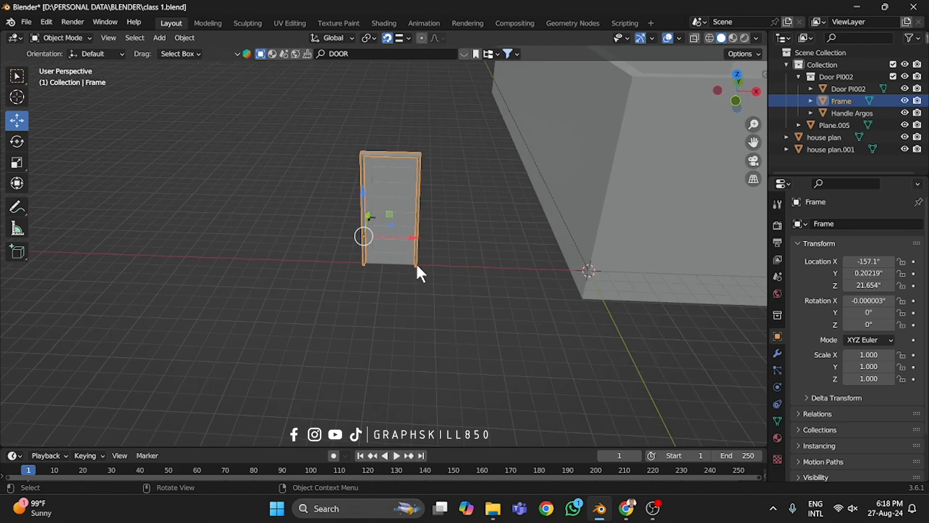
{"action": "mouse_move", "coordinate": [422, 166]}
{"action": "middle_mouse_down", "text": "shift"}
{"action": "mouse_move", "coordinate": [386, 213]}
{"action": "mouse_move", "coordinate": [421, 183]}
{"action": "middle_mouse_up", "text": "shift"}
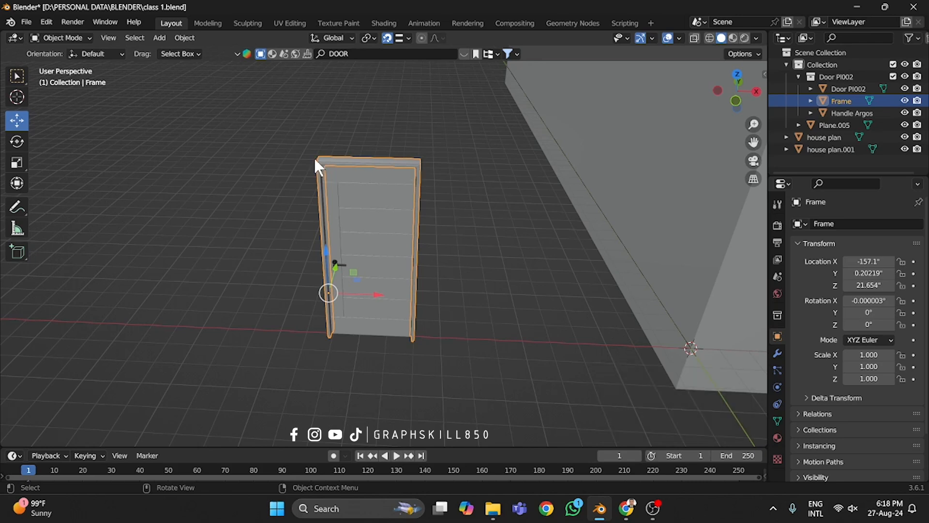
{"action": "middle_click_drag", "start_coordinate": [313, 156], "coordinate": [386, 219]}
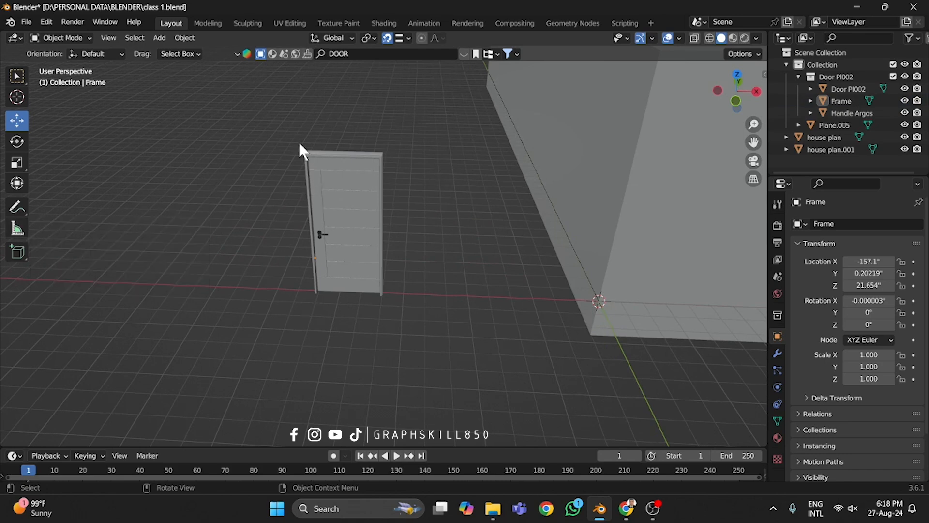
Step: Add a cube mesh and move it along X to about -247.57", beyond the door
{"action": "middle_click_drag", "start_coordinate": [370, 216], "coordinate": [277, 238]}
{"action": "key", "text": "shift+a"}
{"action": "mouse_move", "coordinate": [288, 237]}
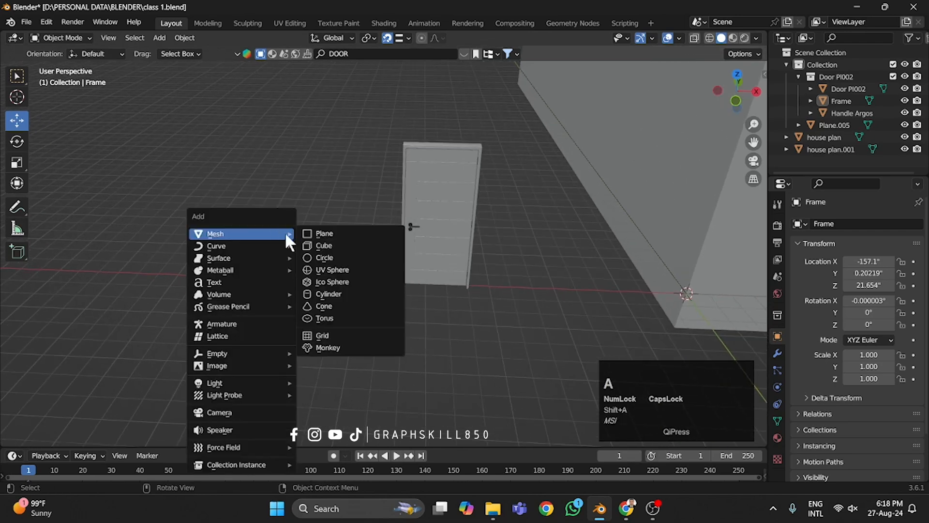
{"action": "left_click", "coordinate": [319, 246]}
{"action": "scroll", "coordinate": [569, 274], "scroll_direction": "down", "scroll_amount": 3}
{"action": "left_click_drag", "start_coordinate": [569, 273], "coordinate": [316, 306]}
{"action": "scroll", "coordinate": [322, 303], "scroll_direction": "up", "scroll_amount": 3}
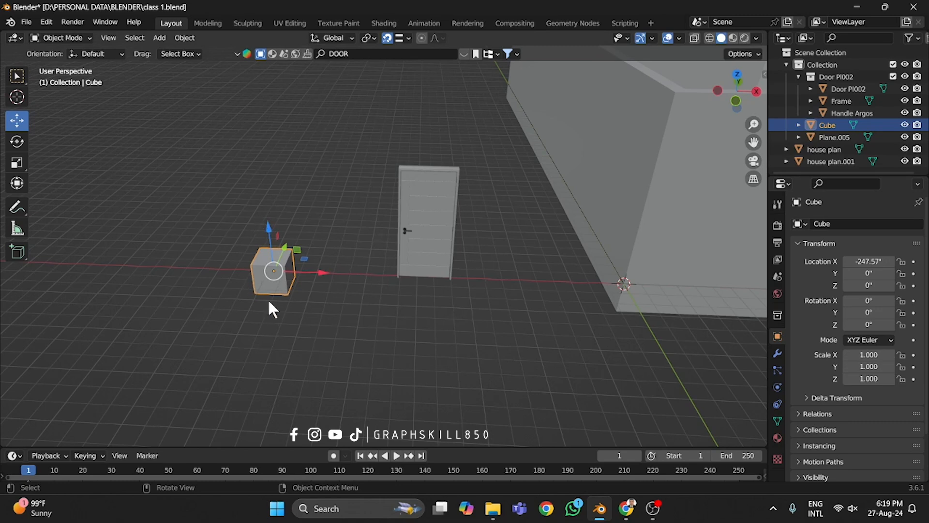
Step: Set the cube's X dimension to 42" and its Y dimension to 9"
{"action": "scroll", "coordinate": [270, 302], "scroll_direction": "up", "scroll_amount": 3}
{"action": "middle_click_drag", "start_coordinate": [397, 218], "coordinate": [434, 200], "text": "shift"}
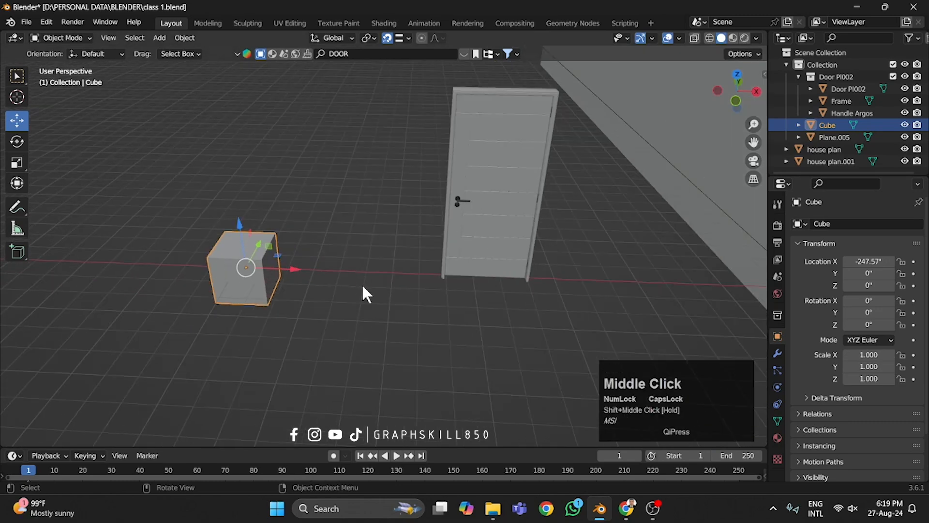
{"action": "left_click", "coordinate": [763, 74]}
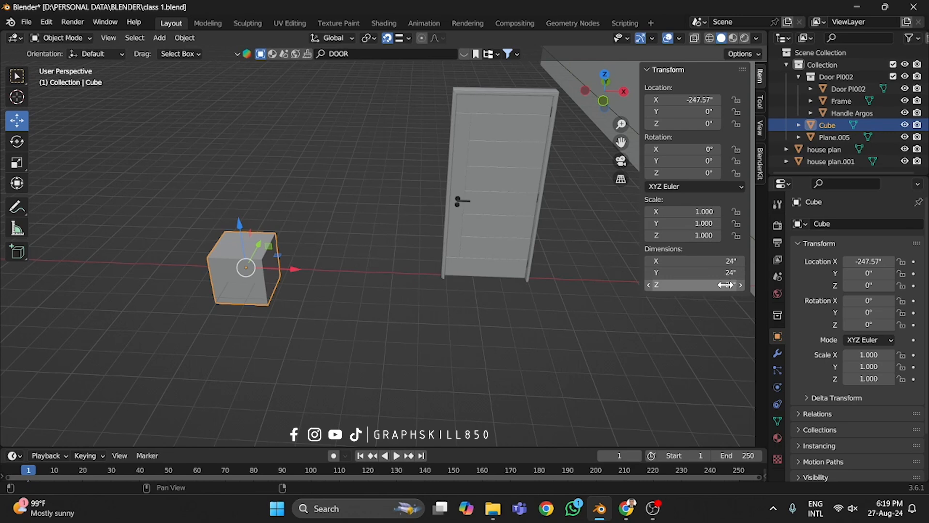
{"action": "left_click_drag", "start_coordinate": [711, 272], "coordinate": [806, 273]}
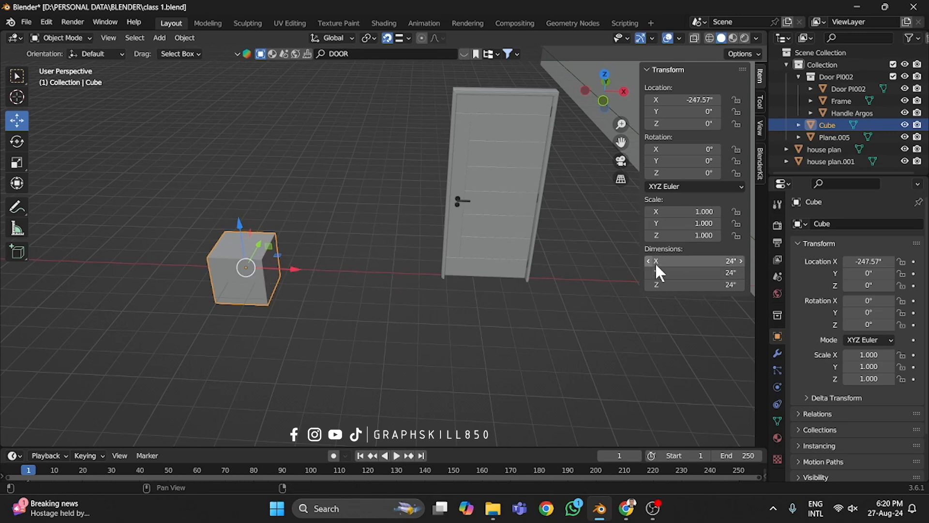
{"action": "left_click", "coordinate": [700, 262]}
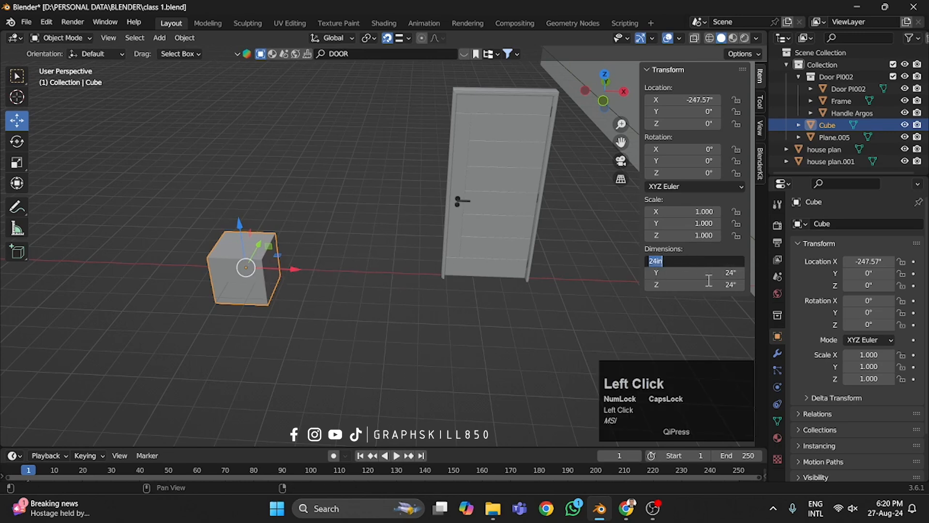
{"action": "type", "text": "42"}
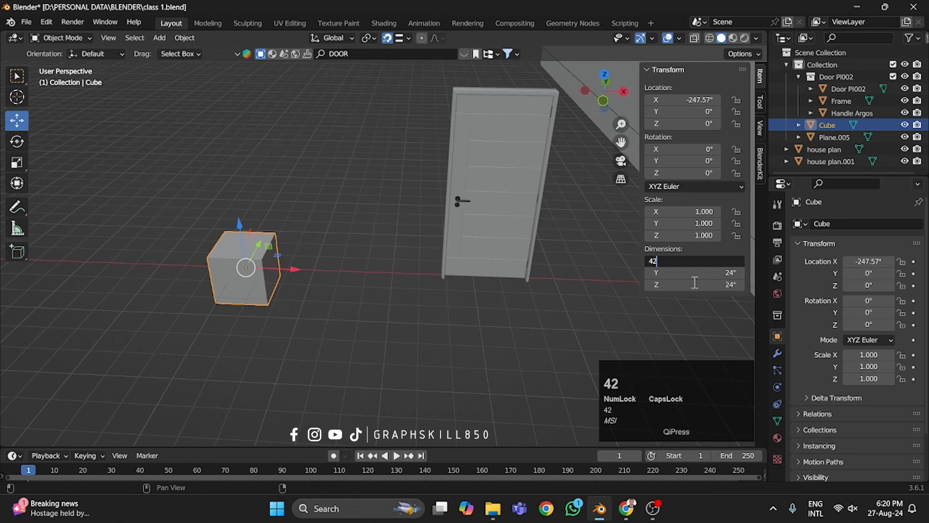
{"action": "key", "text": "Return"}
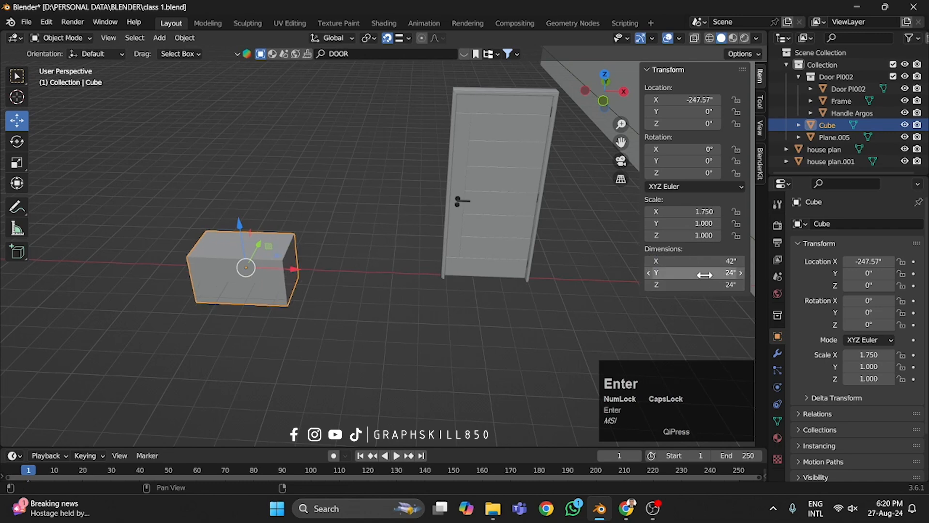
{"action": "left_click", "coordinate": [704, 273]}
{"action": "type", "text": "9"}
{"action": "key", "text": "Return"}
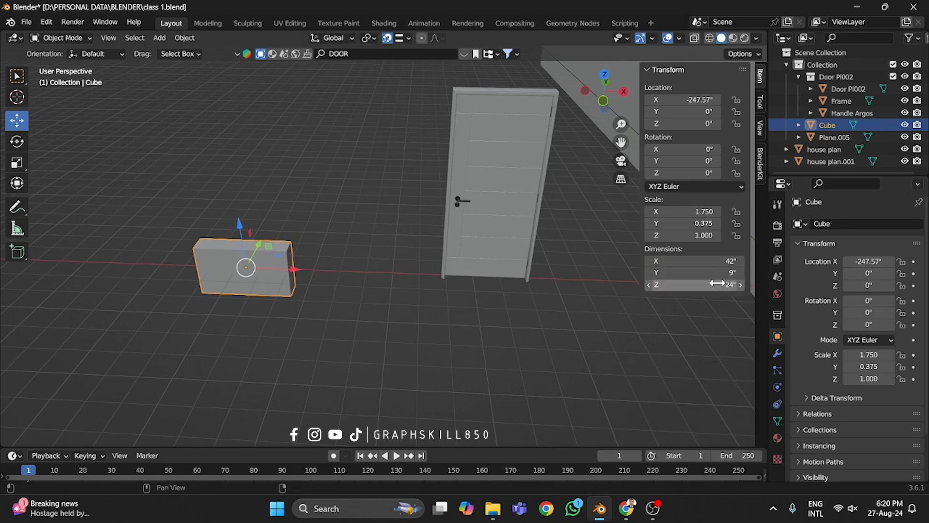
Step: Set the cube's Z dimension to 7' (84")
{"action": "left_click", "coordinate": [668, 286]}
{"action": "type", "text": "8"}
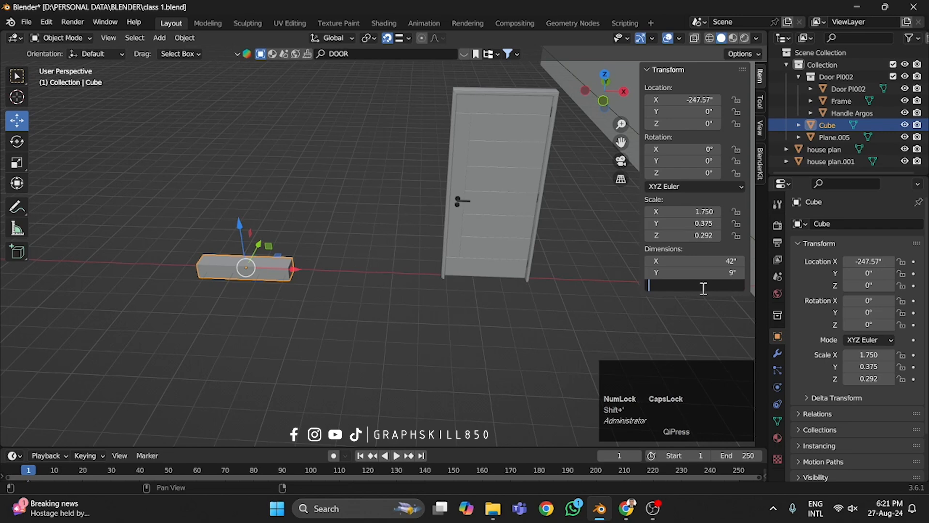
{"action": "type", "text": "7"}
{"action": "type", "text": "'"}
{"action": "key", "text": "Return"}
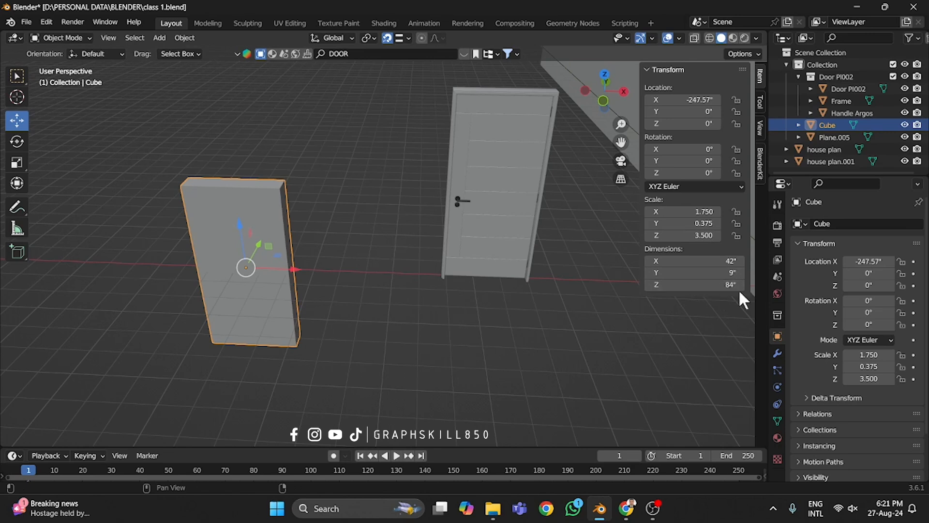
Step: In front view, raise the cube along Z to about 42.784", so its base sits at the door's base level
{"action": "left_click", "coordinate": [604, 99]}
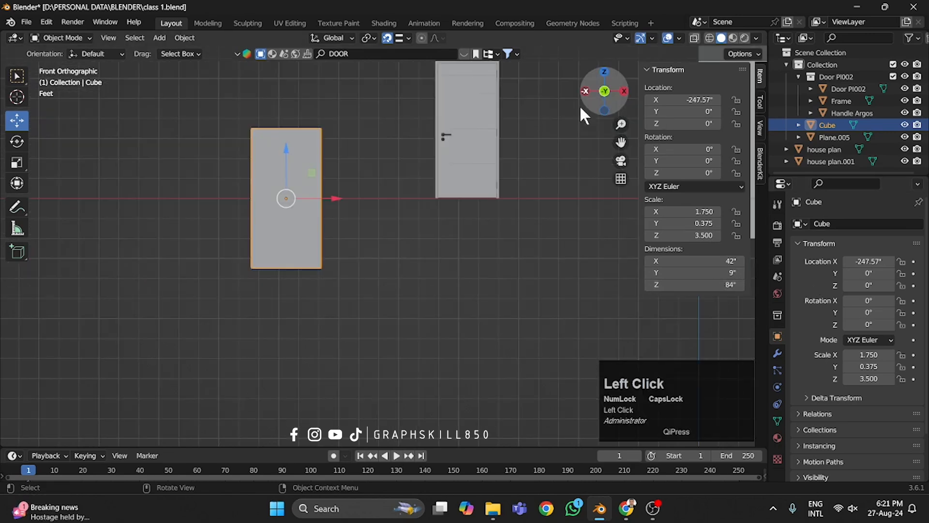
{"action": "left_click_drag", "start_coordinate": [289, 161], "coordinate": [297, 98]}
{"action": "middle_click_drag", "start_coordinate": [396, 146], "coordinate": [344, 218], "text": "shift"}
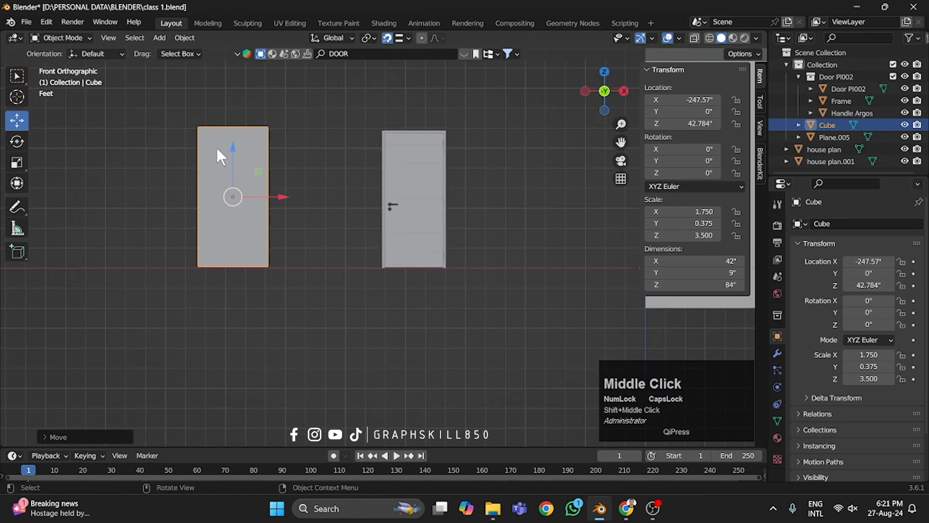
{"action": "mouse_move", "coordinate": [266, 196]}
{"action": "left_mouse_down"}
{"action": "mouse_move", "coordinate": [387, 201]}
{"action": "mouse_move", "coordinate": [254, 200]}
{"action": "left_mouse_up"}
Step: Set the door frame's Z dimension to 84"
{"action": "middle_click_drag", "start_coordinate": [254, 200], "coordinate": [338, 167]}
{"action": "scroll", "coordinate": [340, 141], "scroll_direction": "up", "scroll_amount": 2}
{"action": "scroll", "coordinate": [368, 153], "scroll_direction": "down", "scroll_amount": 3}
{"action": "left_click", "coordinate": [338, 168]}
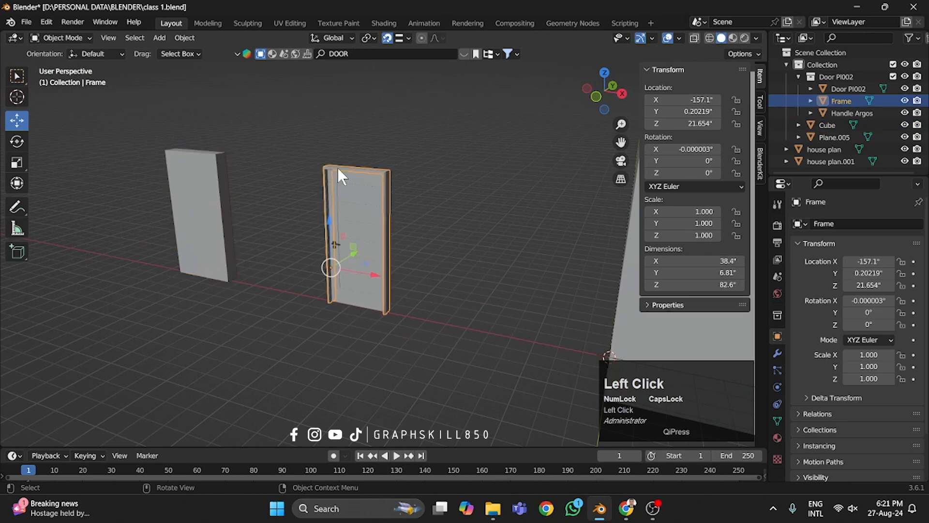
{"action": "left_click", "coordinate": [710, 285]}
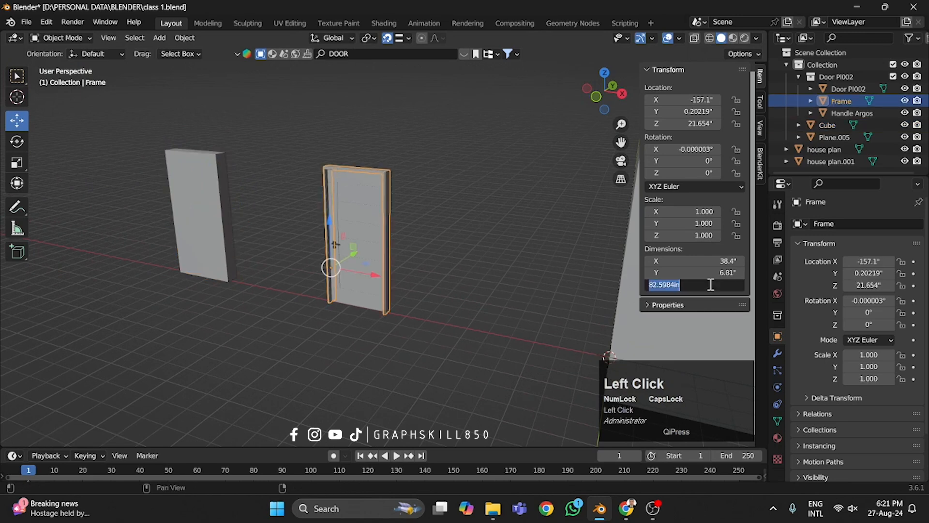
{"action": "type", "text": "8"}
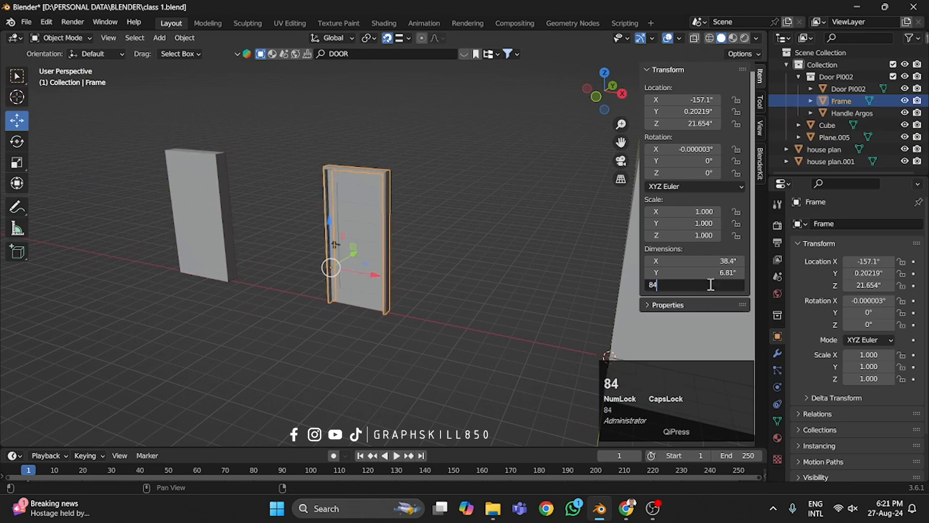
{"action": "type", "text": "4"}
{"action": "key", "text": "Return"}
Step: Set the door frame's Y dimension to 9" and its X dimension to 42"
{"action": "left_click", "coordinate": [697, 272]}
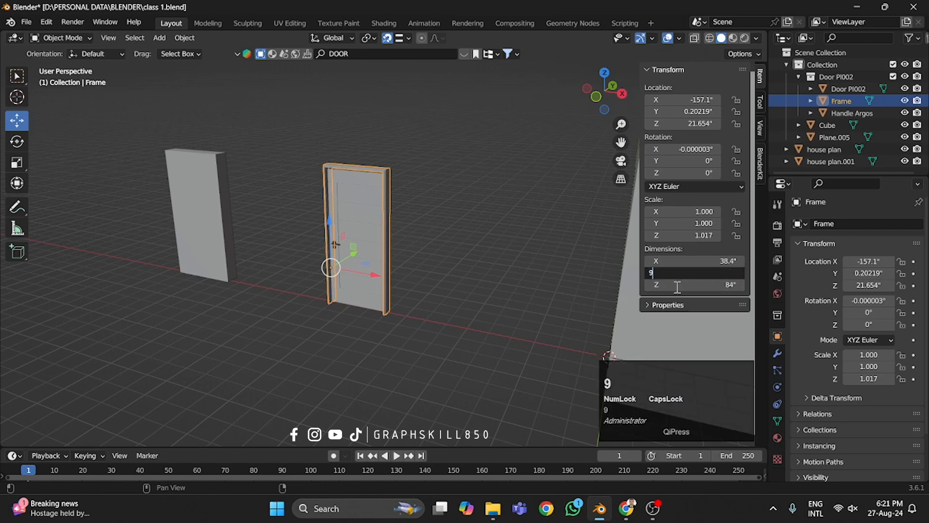
{"action": "key", "text": "Return"}
{"action": "left_click", "coordinate": [693, 260]}
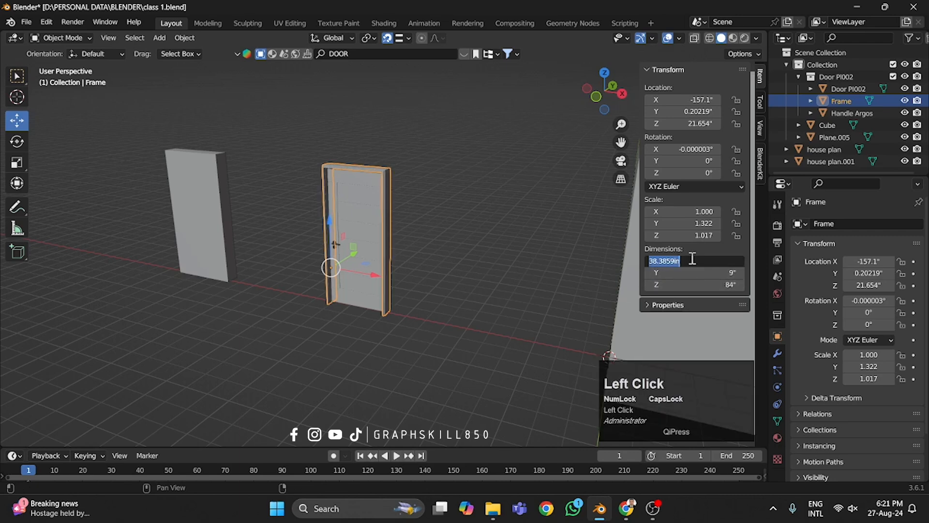
{"action": "type", "text": "42"}
{"action": "key", "text": "Return"}
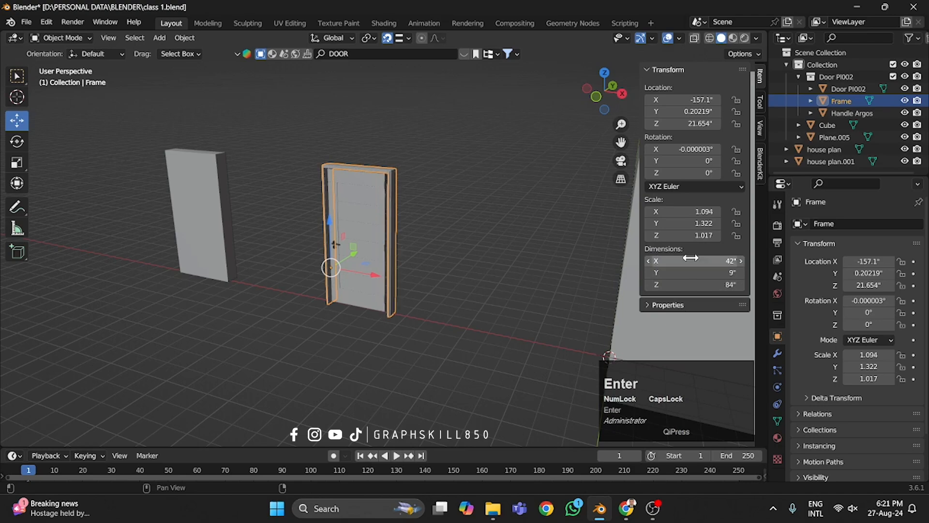
Step: Examine how the door leaf fits inside the resized frame and check the leaf's dimensions
{"action": "middle_click_drag", "start_coordinate": [256, 240], "coordinate": [282, 224]}
{"action": "scroll", "coordinate": [419, 243], "scroll_direction": "up", "scroll_amount": 2}
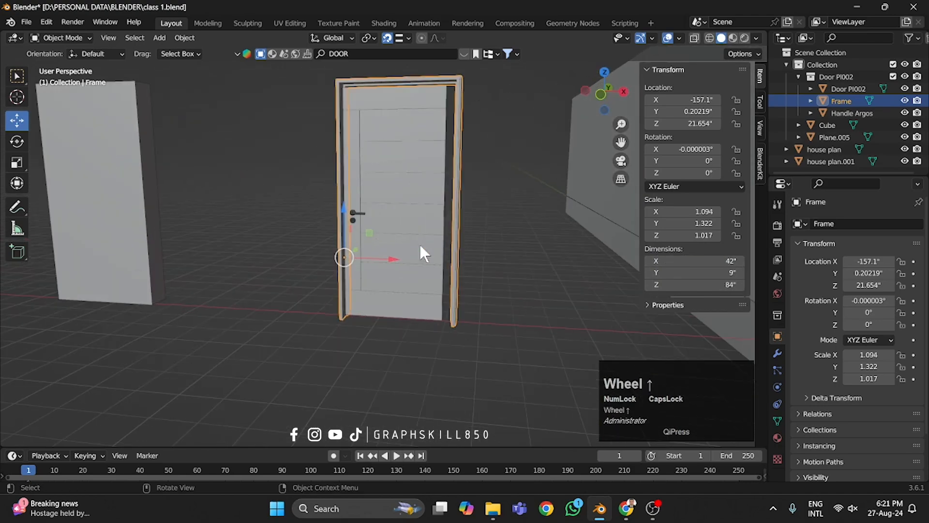
{"action": "left_click", "coordinate": [415, 243]}
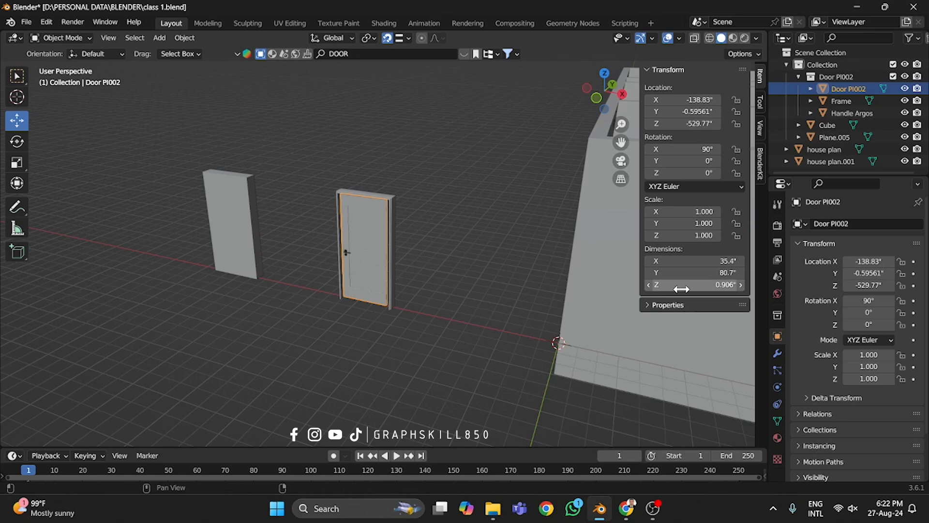
{"action": "scroll", "coordinate": [366, 248], "scroll_direction": "up", "scroll_amount": 2}
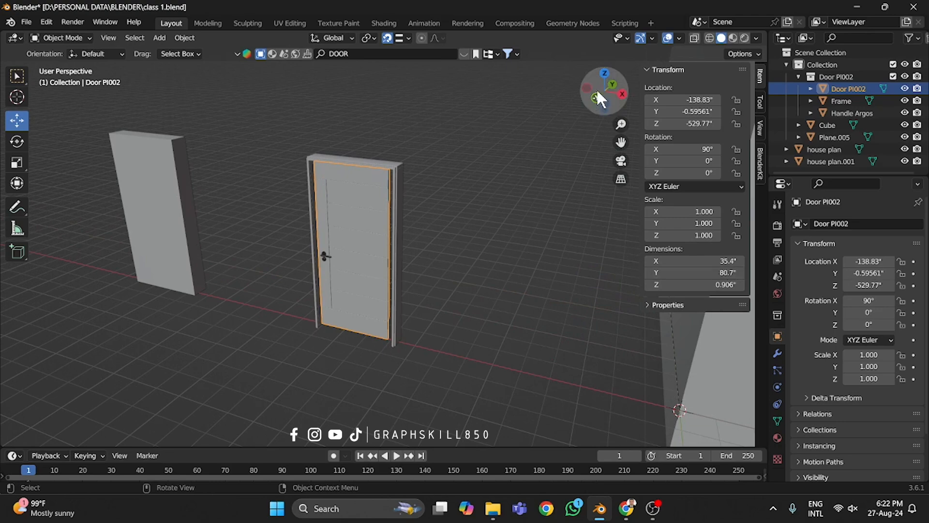
{"action": "middle_click_drag", "start_coordinate": [366, 261], "coordinate": [350, 262]}
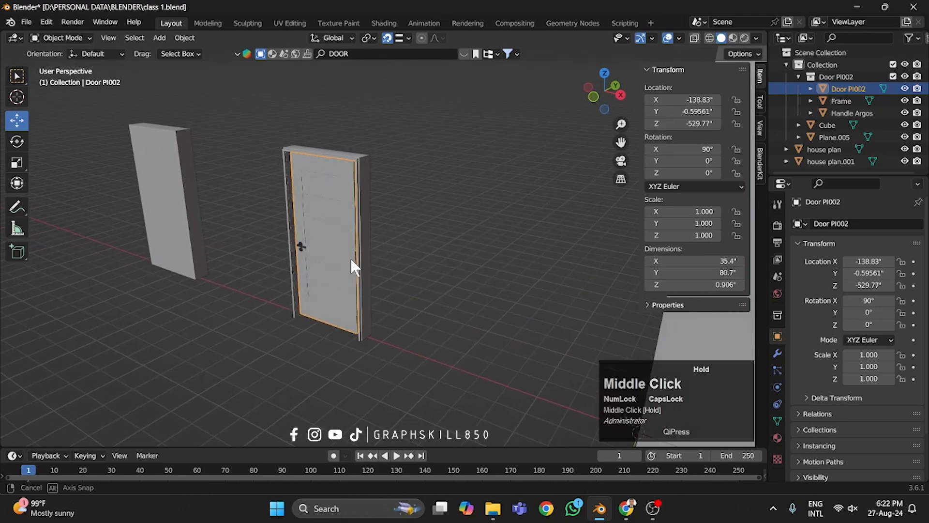
{"action": "scroll", "coordinate": [338, 290], "scroll_direction": "up", "scroll_amount": 4}
{"action": "scroll", "coordinate": [319, 279], "scroll_direction": "up", "scroll_amount": 1}
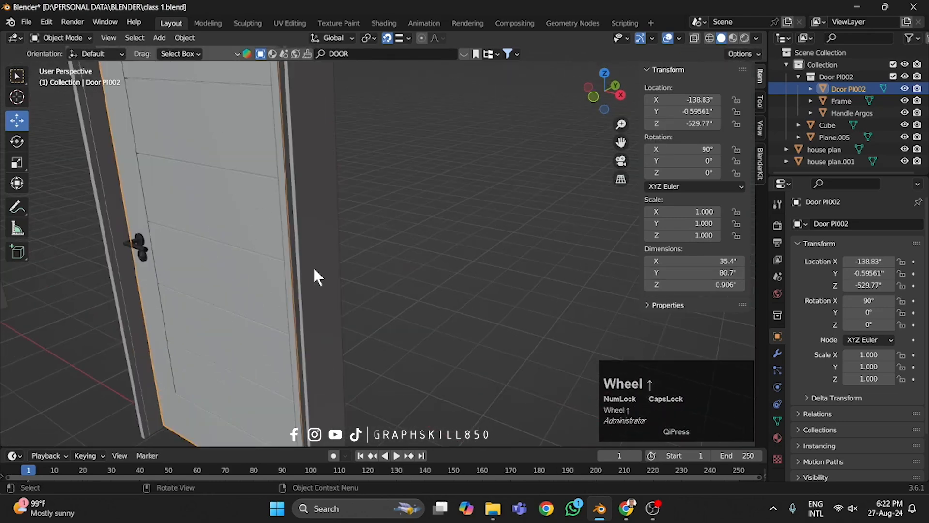
{"action": "scroll", "coordinate": [314, 268], "scroll_direction": "down", "scroll_amount": 3}
{"action": "middle_click_drag", "start_coordinate": [327, 263], "coordinate": [339, 274], "text": "shift"}
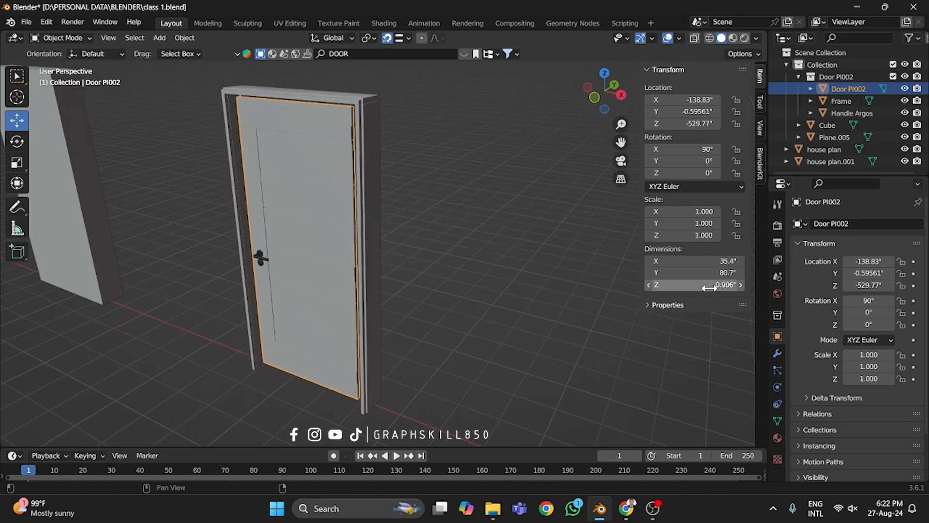
{"action": "scroll", "coordinate": [401, 237], "scroll_direction": "down", "scroll_amount": 2}
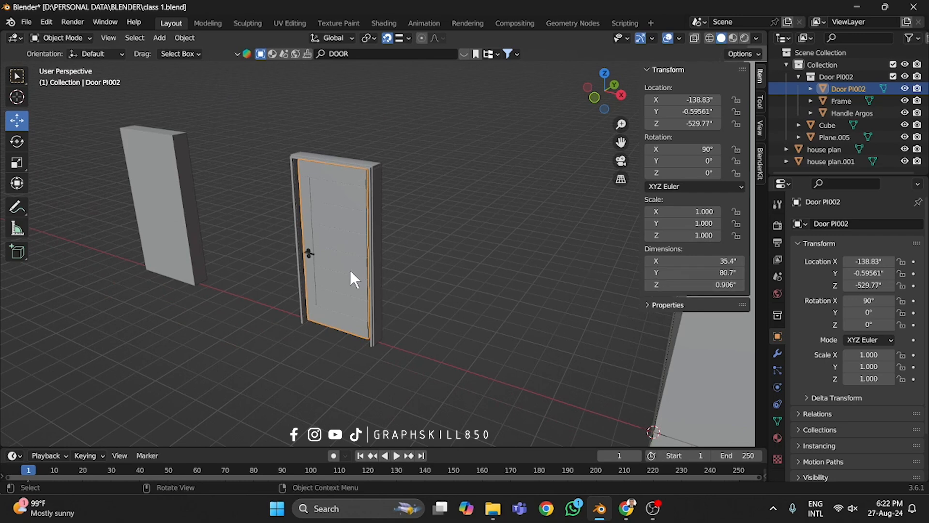
Step: Apply all transforms to the door leaf
{"action": "key", "text": "ctrl"}
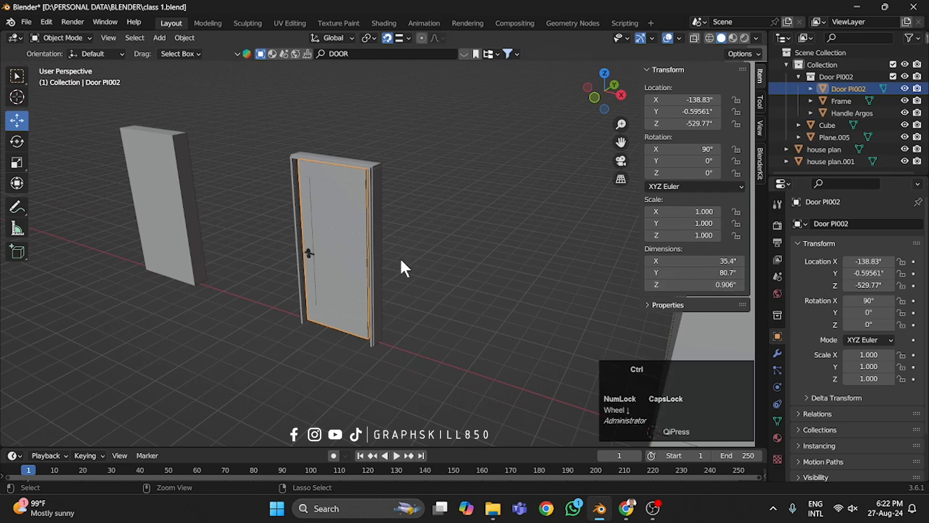
{"action": "key", "text": "ctrl+a"}
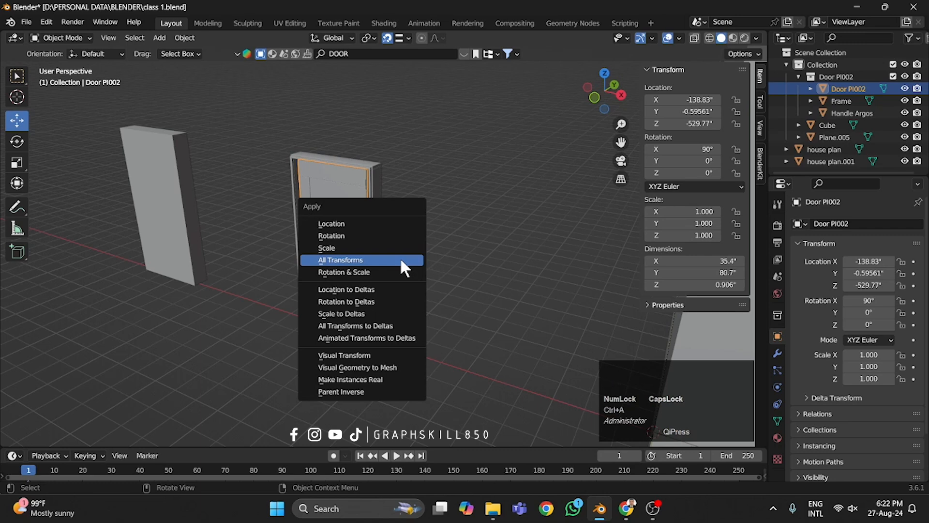
{"action": "left_click", "coordinate": [400, 257]}
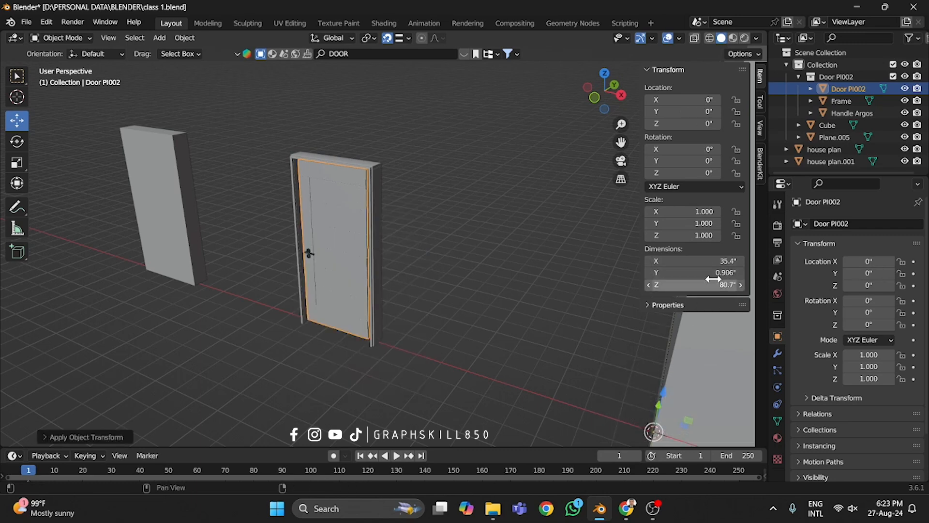
Step: Set the door leaf's thickness (Y dimension) to 1"
{"action": "scroll", "coordinate": [314, 296], "scroll_direction": "up", "scroll_amount": 6}
{"action": "middle_click_drag", "start_coordinate": [321, 285], "coordinate": [419, 278]}
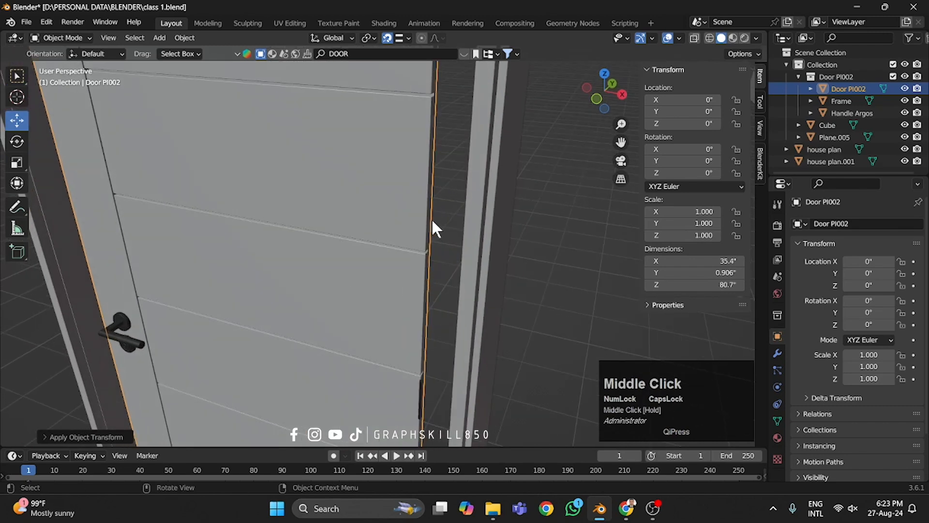
{"action": "scroll", "coordinate": [432, 221], "scroll_direction": "down", "scroll_amount": 6}
{"action": "left_click", "coordinate": [702, 272]}
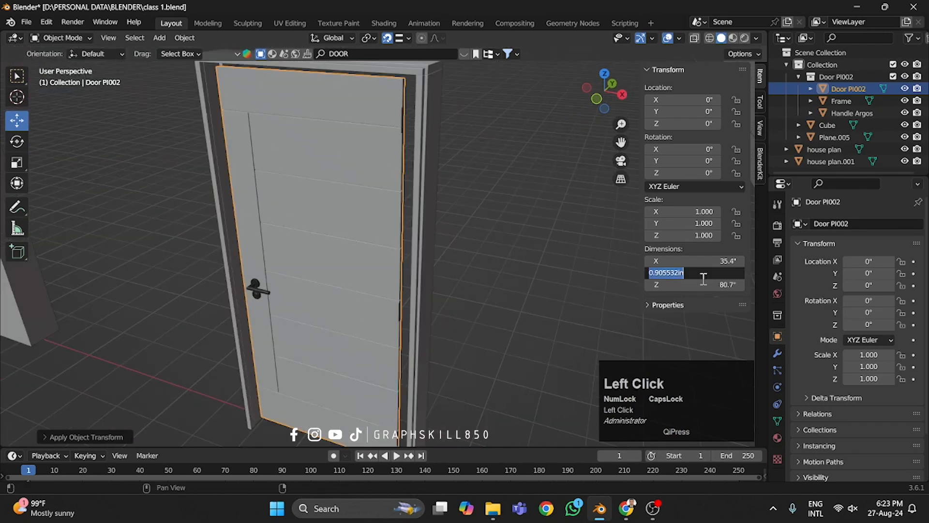
{"action": "type", "text": "1"}
{"action": "key", "text": "Return"}
Step: Set the door leaf's X dimension to 40" and its Z dimension to 82"
{"action": "left_click", "coordinate": [703, 261]}
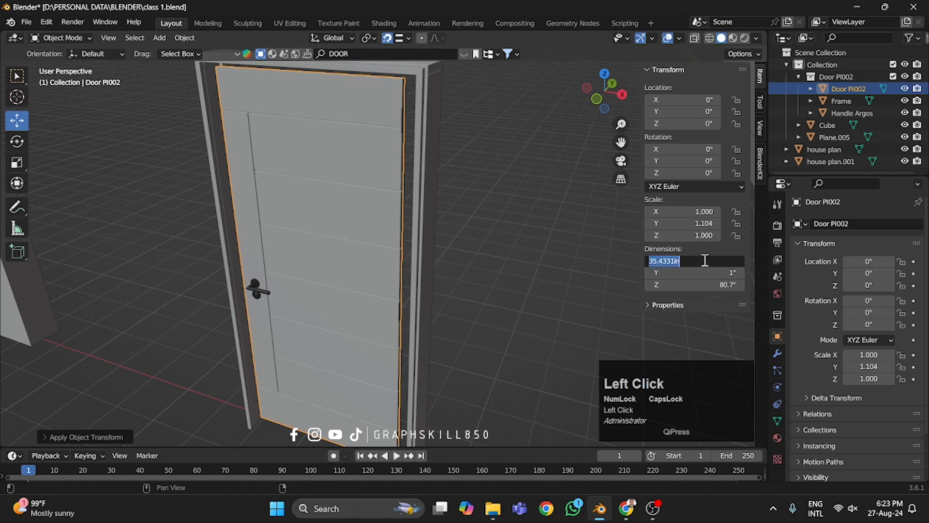
{"action": "type", "text": "4"}
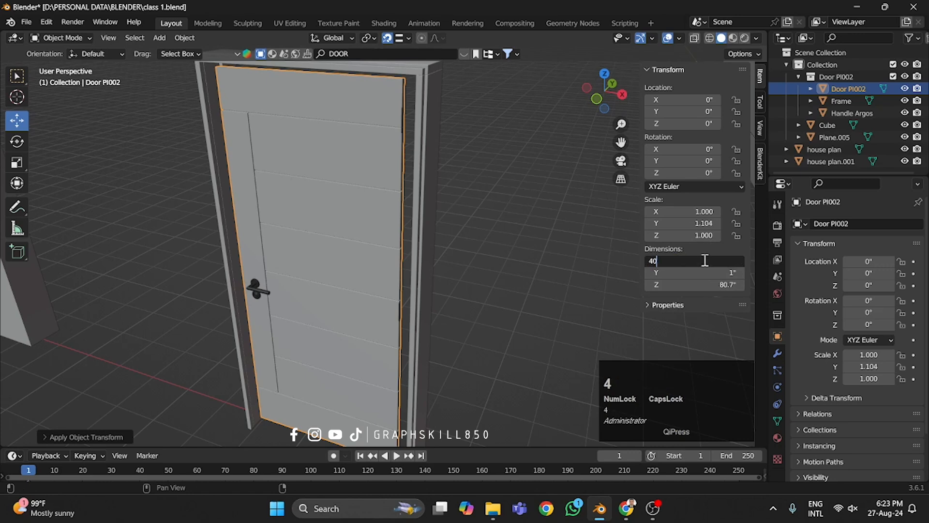
{"action": "type", "text": "0"}
{"action": "key", "text": "Return"}
{"action": "scroll", "coordinate": [397, 242], "scroll_direction": "down", "scroll_amount": 4}
{"action": "left_click", "coordinate": [691, 286]}
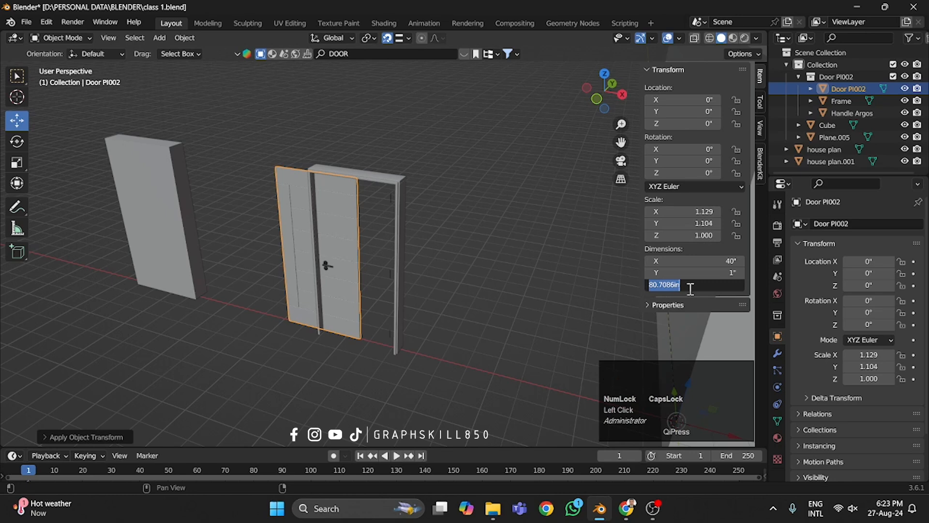
{"action": "type", "text": "82"}
{"action": "key", "text": "Return"}
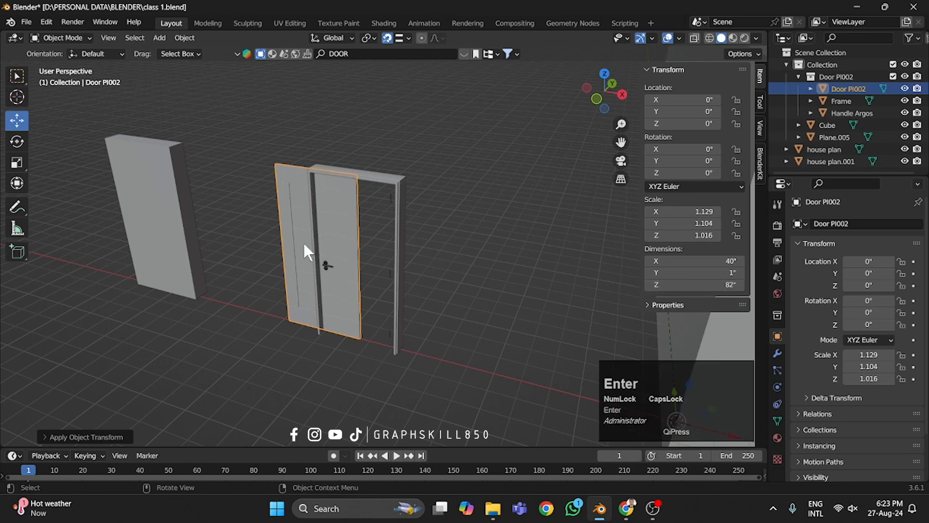
Step: Locate the door leaf's origin in relation to the door and the house
{"action": "left_click", "coordinate": [298, 273]}
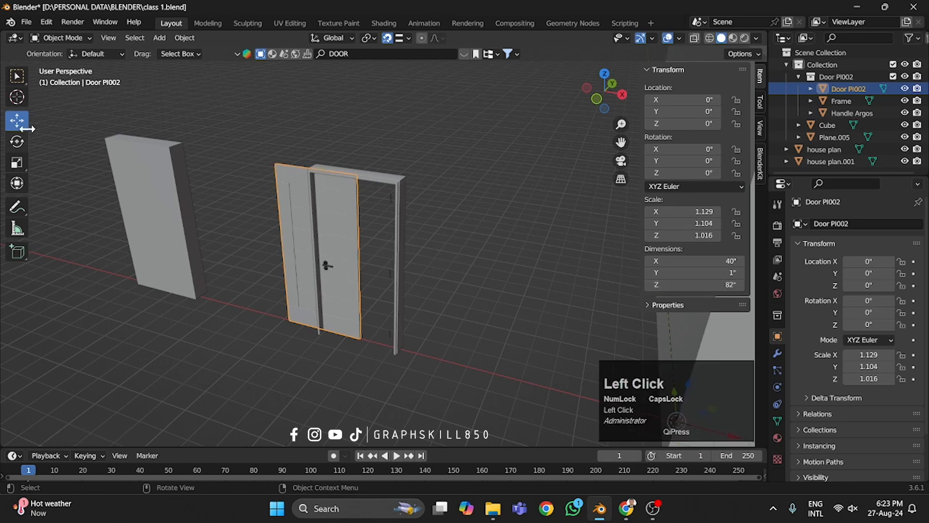
{"action": "scroll", "coordinate": [382, 252], "scroll_direction": "down", "scroll_amount": 4}
{"action": "scroll", "coordinate": [471, 293], "scroll_direction": "up", "scroll_amount": 2}
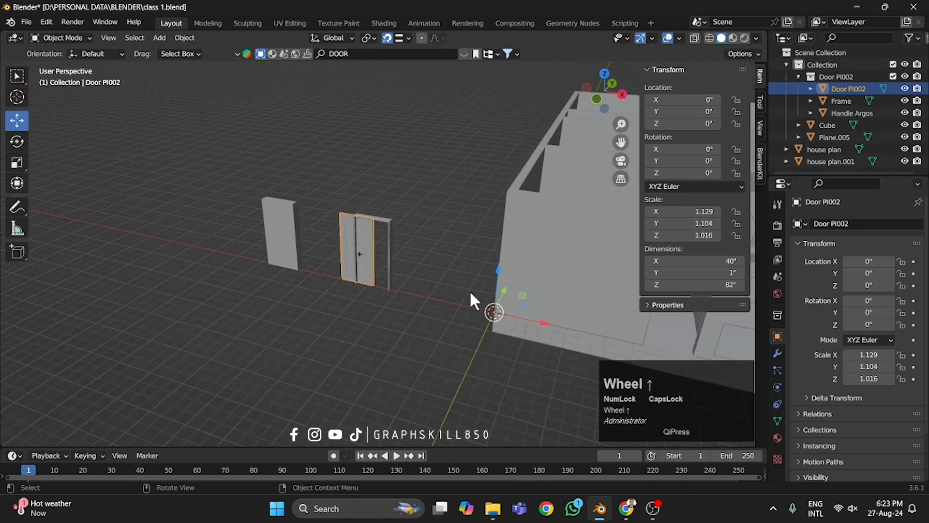
Step: Set the door leaf's origin to the centre of its own geometry
{"action": "scroll", "coordinate": [357, 275], "scroll_direction": "up", "scroll_amount": 2}
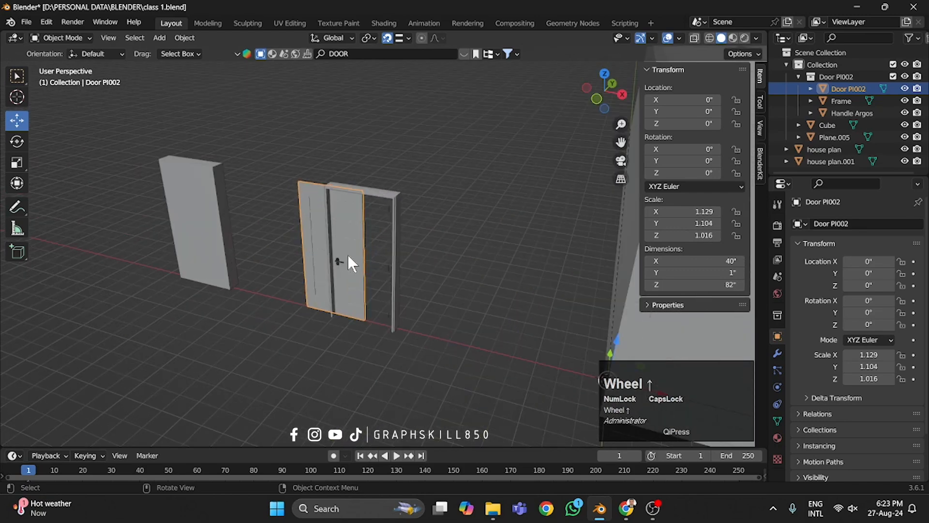
{"action": "right_click", "coordinate": [348, 257]}
{"action": "mouse_move", "coordinate": [342, 292]}
{"action": "left_click", "coordinate": [397, 256]}
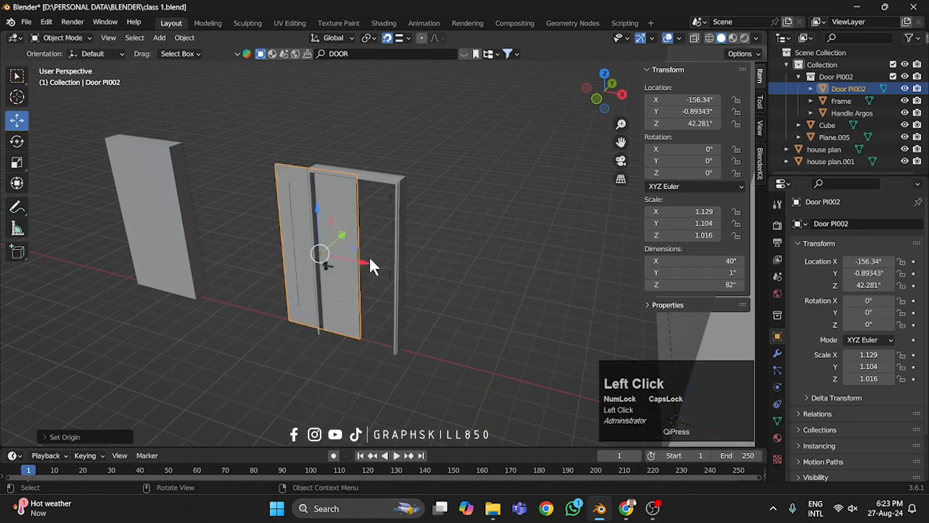
Step: Move the door leaf along X to -137.16" so it sits inside the door frame, and check the fit in front view
{"action": "left_click_drag", "start_coordinate": [355, 256], "coordinate": [393, 266]}
{"action": "left_click", "coordinate": [598, 97]}
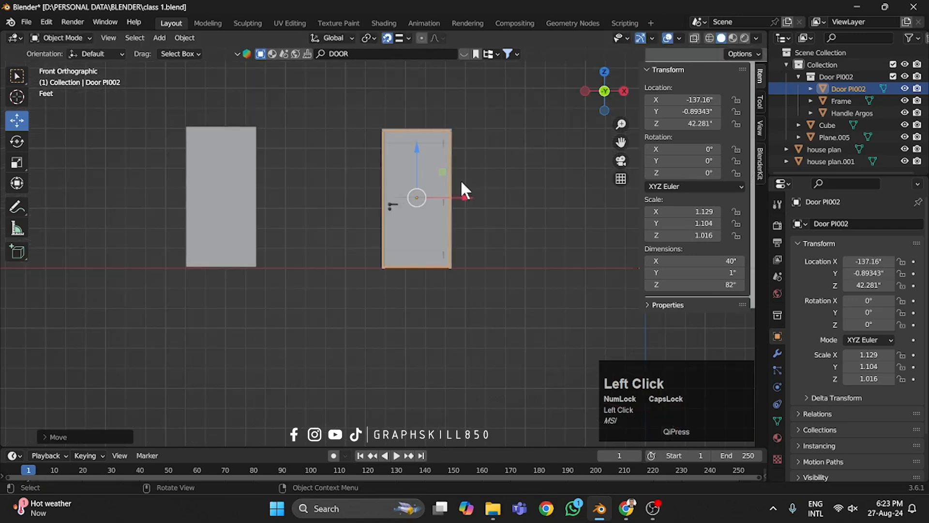
{"action": "scroll", "coordinate": [450, 199], "scroll_direction": "up", "scroll_amount": 3}
{"action": "middle_click_drag", "start_coordinate": [439, 198], "coordinate": [384, 292], "text": "shift"}
{"action": "scroll", "coordinate": [437, 133], "scroll_direction": "up", "scroll_amount": 3}
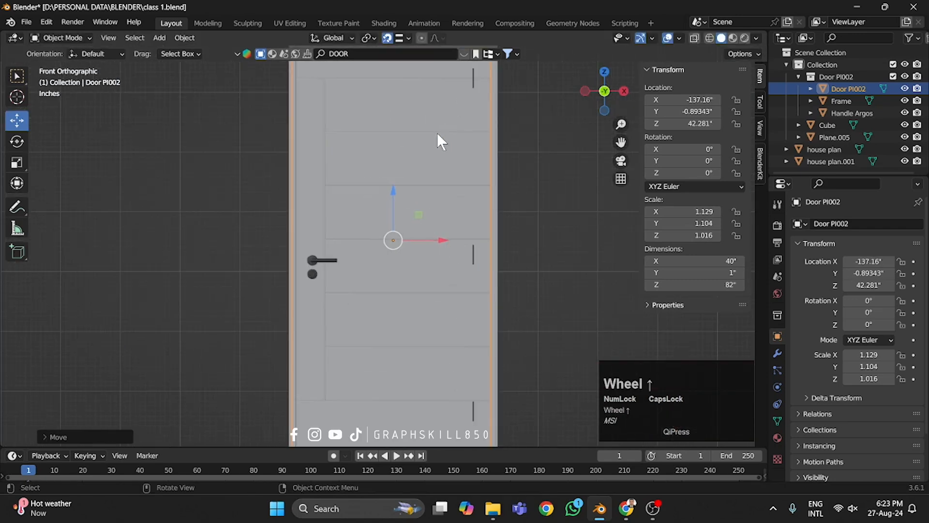
{"action": "scroll", "coordinate": [425, 151], "scroll_direction": "down", "scroll_amount": 3}
{"action": "scroll", "coordinate": [413, 364], "scroll_direction": "up", "scroll_amount": 1}
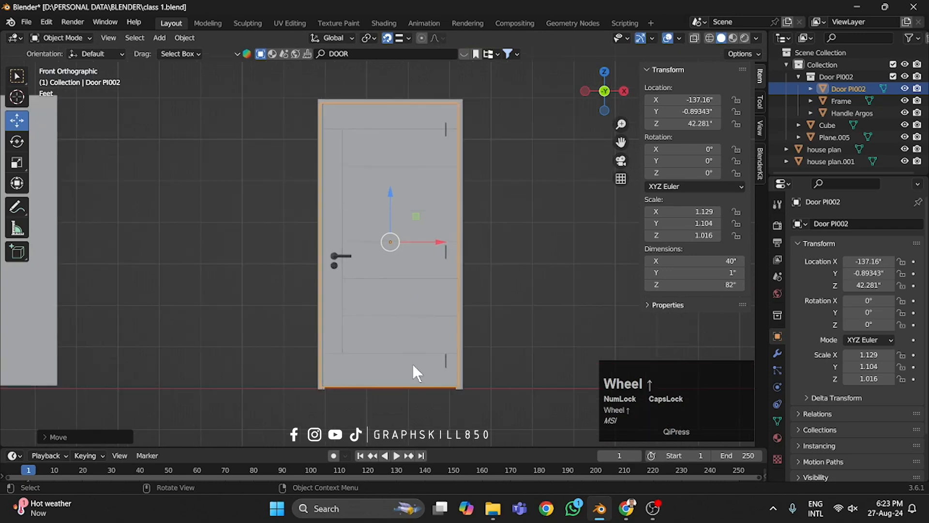
{"action": "scroll", "coordinate": [374, 353], "scroll_direction": "down", "scroll_amount": 4}
Step: Join the door leaf, frame and handle into a single door object
{"action": "left_click_drag", "start_coordinate": [409, 200], "coordinate": [317, 356]}
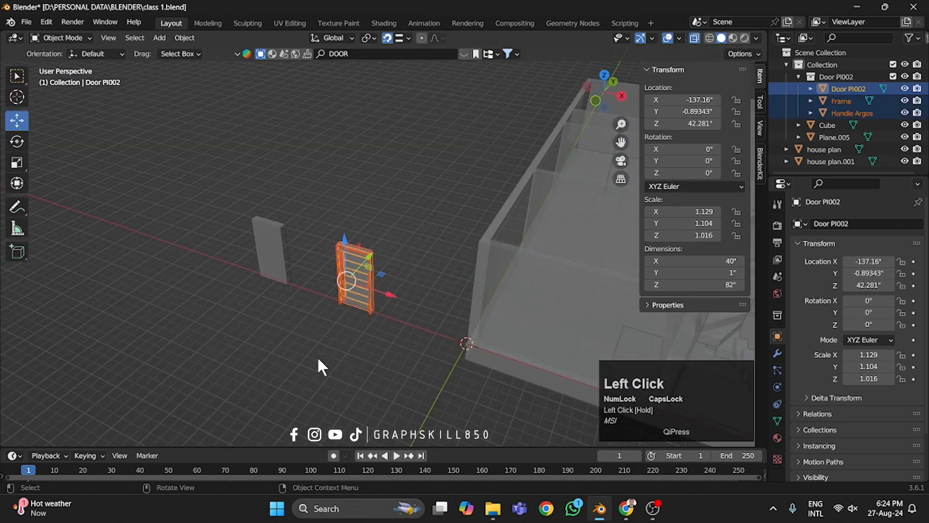
{"action": "key", "text": "ctrl+j"}
{"action": "left_click", "coordinate": [330, 352]}
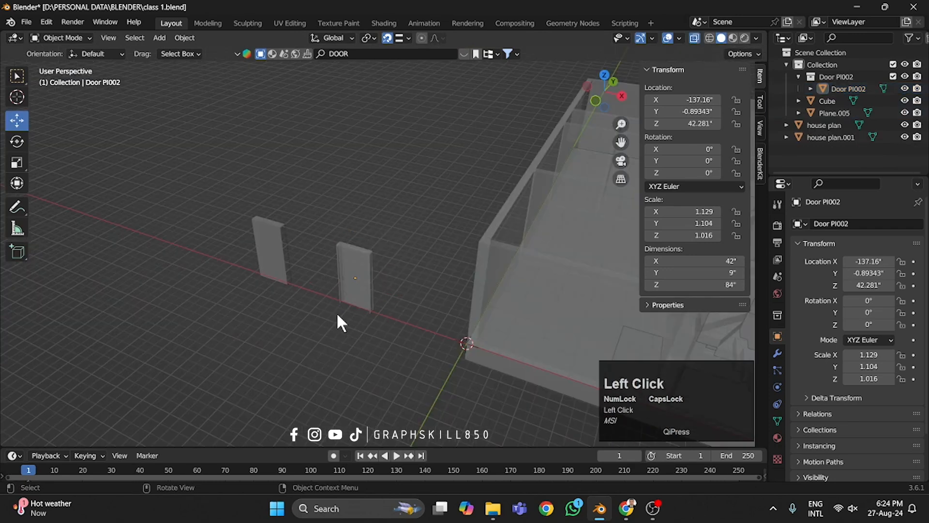
Step: Move the joined door in front of the house's front wall, to about X 167.83" and Y -5.08"
{"action": "scroll", "coordinate": [331, 296], "scroll_direction": "down", "scroll_amount": 3}
{"action": "left_click", "coordinate": [485, 306]}
{"action": "middle_click_drag", "start_coordinate": [483, 304], "coordinate": [506, 269]}
{"action": "left_click_drag", "start_coordinate": [362, 253], "coordinate": [506, 291]}
{"action": "left_click", "coordinate": [604, 95]}
{"action": "left_click", "coordinate": [693, 38]}
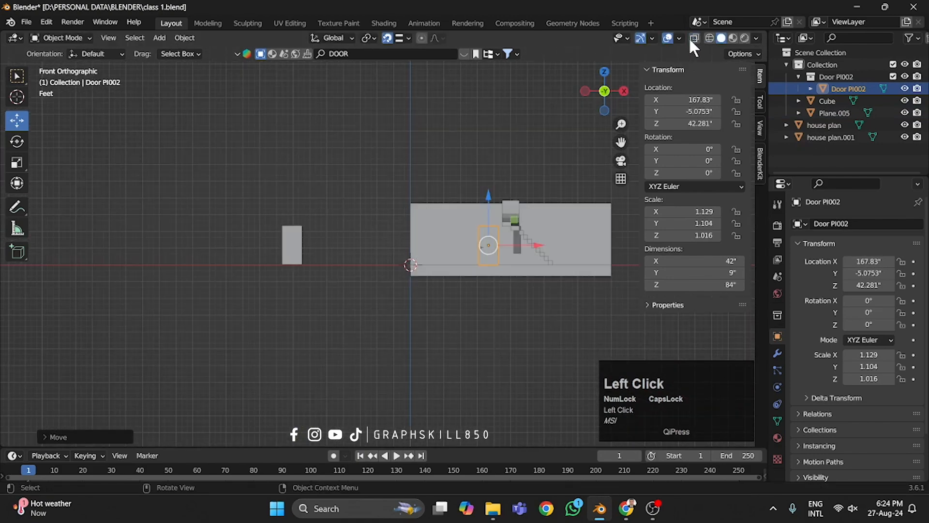
Step: Align the door with the front wall opening in wireframe top view, at X 161.98" and Y 3.9247"
{"action": "scroll", "coordinate": [579, 244], "scroll_direction": "up", "scroll_amount": 4}
{"action": "middle_click_drag", "start_coordinate": [579, 245], "coordinate": [344, 249], "text": "shift"}
{"action": "key", "text": "KP_7"}
{"action": "scroll", "coordinate": [344, 249], "scroll_direction": "up", "scroll_amount": 4}
{"action": "scroll", "coordinate": [381, 348], "scroll_direction": "up", "scroll_amount": 2}
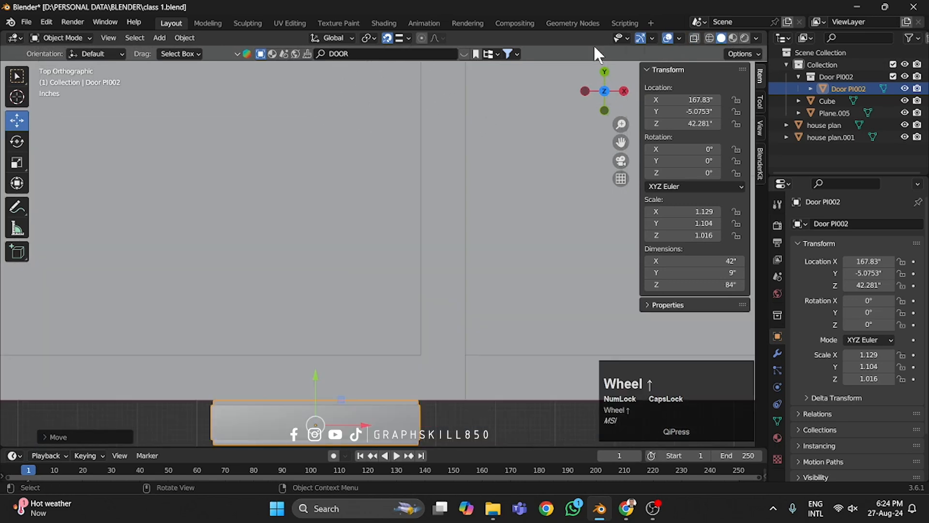
{"action": "left_click", "coordinate": [708, 38]}
{"action": "middle_click_drag", "start_coordinate": [317, 277], "coordinate": [402, 100], "text": "shift"}
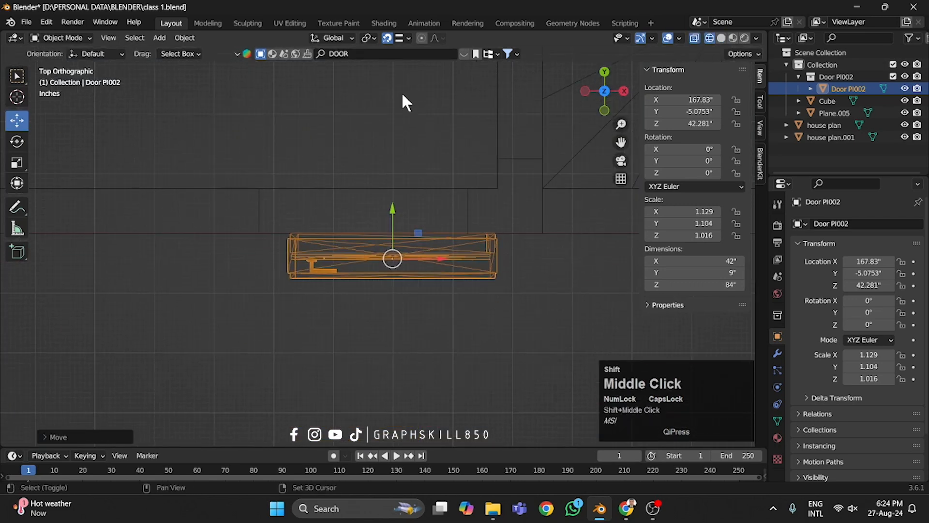
{"action": "left_click_drag", "start_coordinate": [392, 224], "coordinate": [370, 177]}
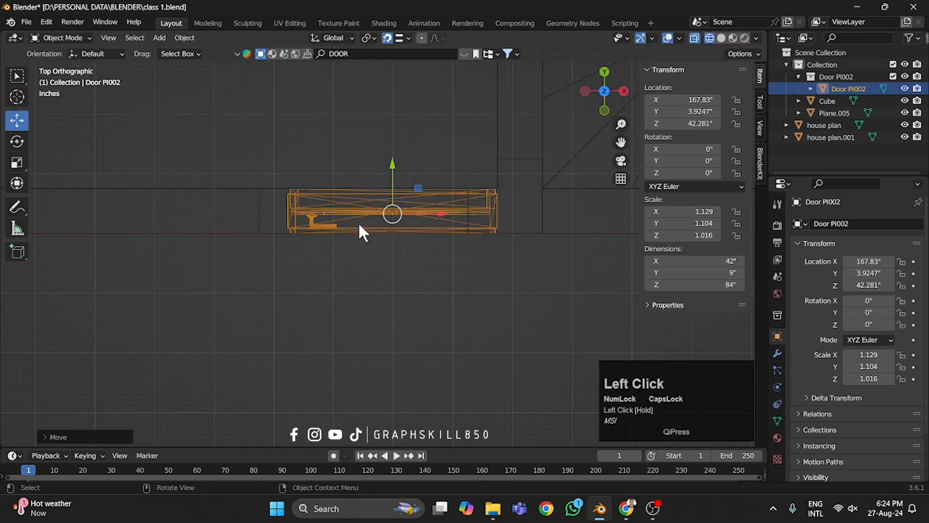
{"action": "left_click_drag", "start_coordinate": [420, 215], "coordinate": [338, 229]}
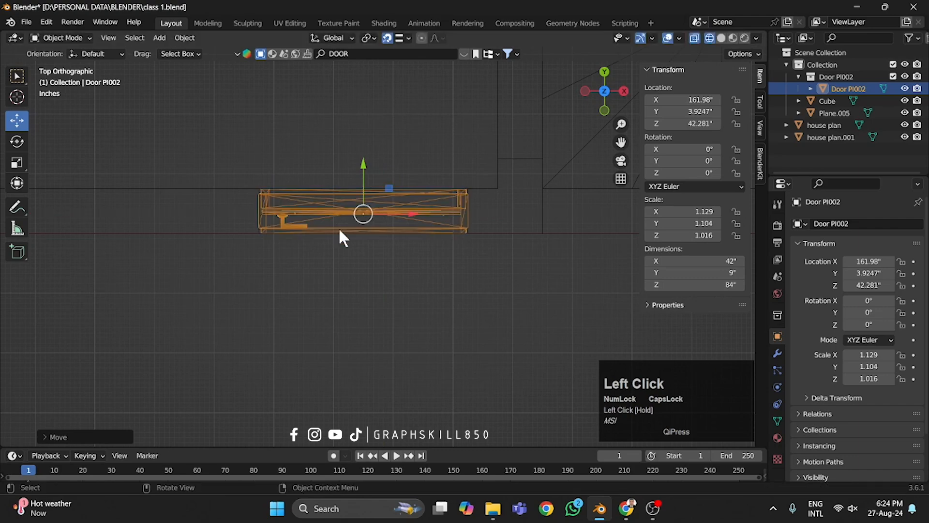
{"action": "scroll", "coordinate": [506, 188], "scroll_direction": "up", "scroll_amount": 3}
{"action": "middle_click_drag", "start_coordinate": [483, 211], "coordinate": [366, 247], "text": "shift"}
{"action": "scroll", "coordinate": [408, 183], "scroll_direction": "up", "scroll_amount": 4}
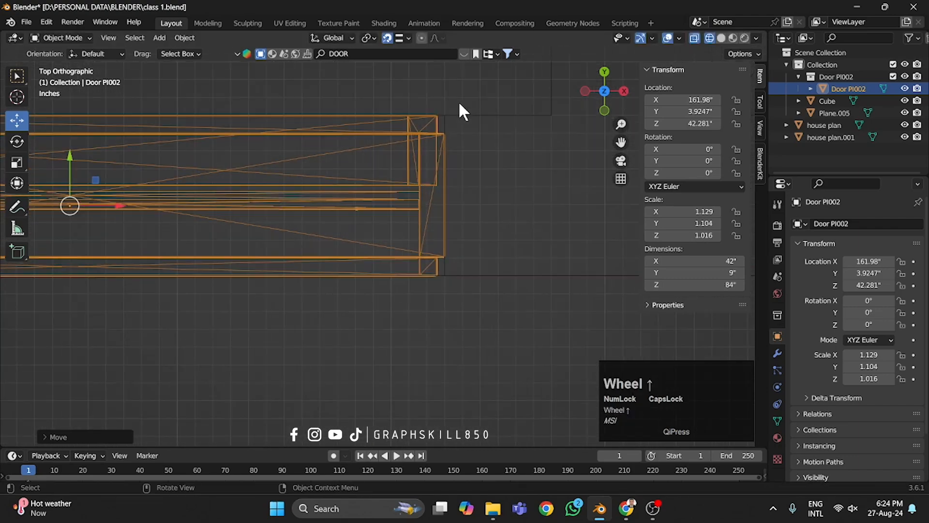
{"action": "scroll", "coordinate": [494, 211], "scroll_direction": "down", "scroll_amount": 5}
Step: Examine the fitted front door and its wood material in Material Preview shading
{"action": "middle_click_drag", "start_coordinate": [472, 234], "coordinate": [520, 138]}
{"action": "left_click", "coordinate": [721, 39]}
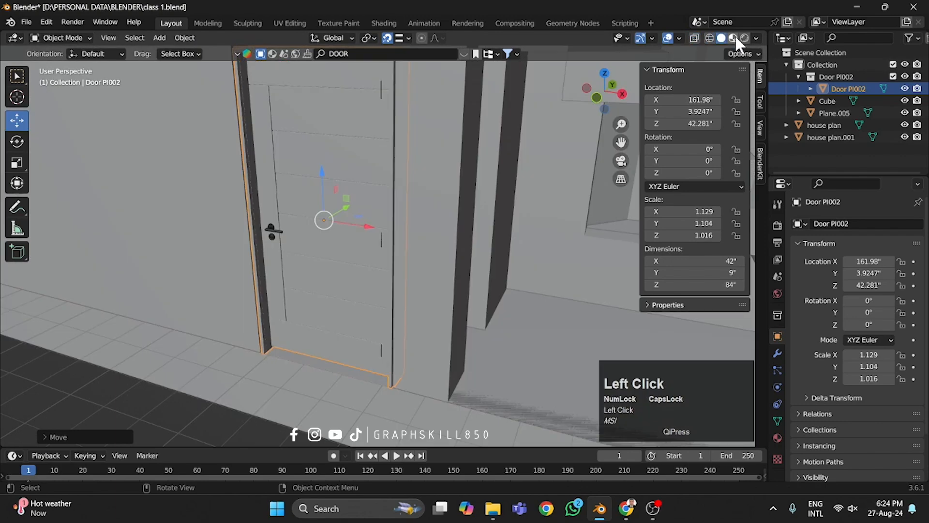
{"action": "left_click", "coordinate": [733, 38]}
{"action": "scroll", "coordinate": [522, 186], "scroll_direction": "down", "scroll_amount": 2}
{"action": "scroll", "coordinate": [323, 304], "scroll_direction": "down", "scroll_amount": 4}
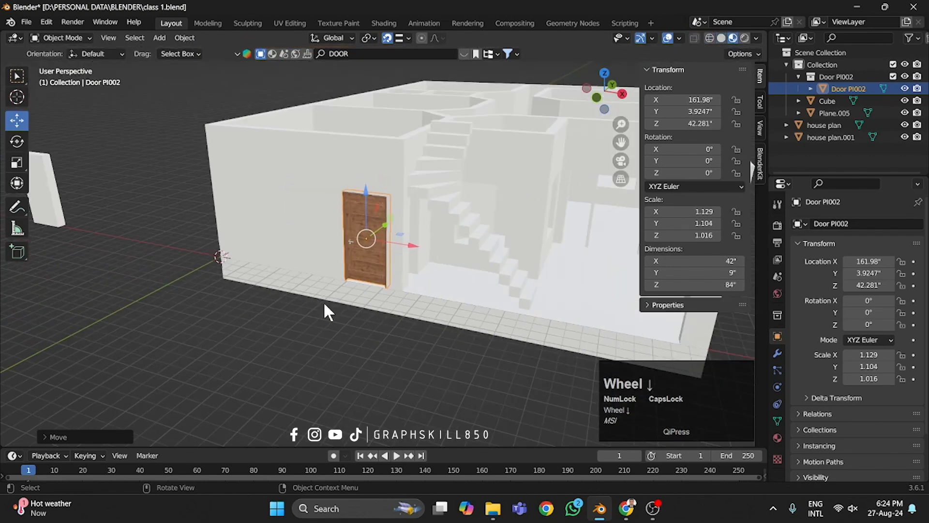
{"action": "middle_click_drag", "start_coordinate": [323, 304], "coordinate": [361, 296]}
{"action": "scroll", "coordinate": [379, 190], "scroll_direction": "up", "scroll_amount": 5}
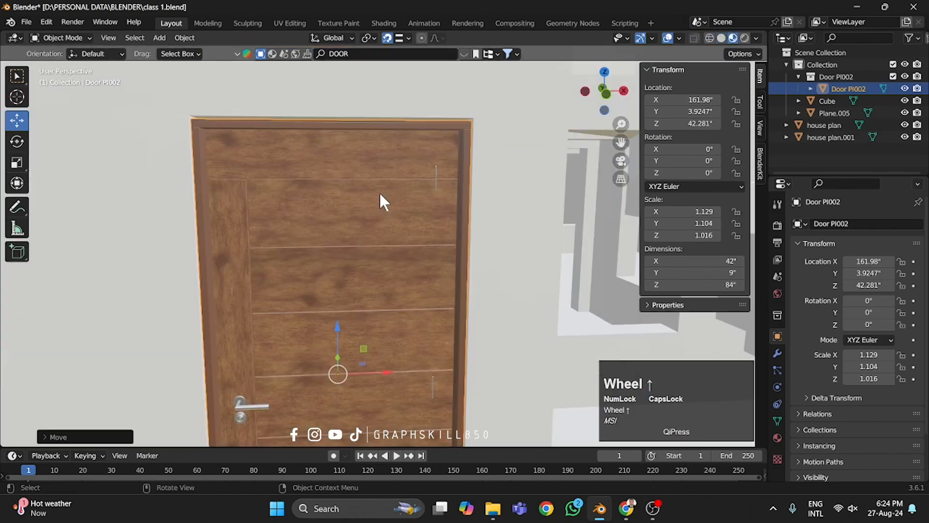
{"action": "middle_click_drag", "start_coordinate": [380, 194], "coordinate": [385, 122]}
{"action": "scroll", "coordinate": [401, 133], "scroll_direction": "down", "scroll_amount": 4}
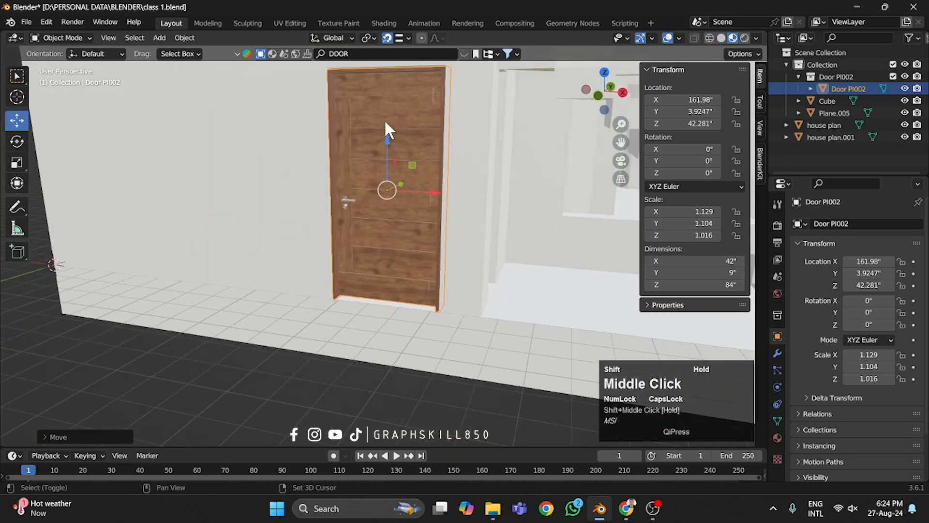
{"action": "scroll", "coordinate": [359, 289], "scroll_direction": "up", "scroll_amount": 3}
{"action": "scroll", "coordinate": [359, 289], "scroll_direction": "down", "scroll_amount": 3}
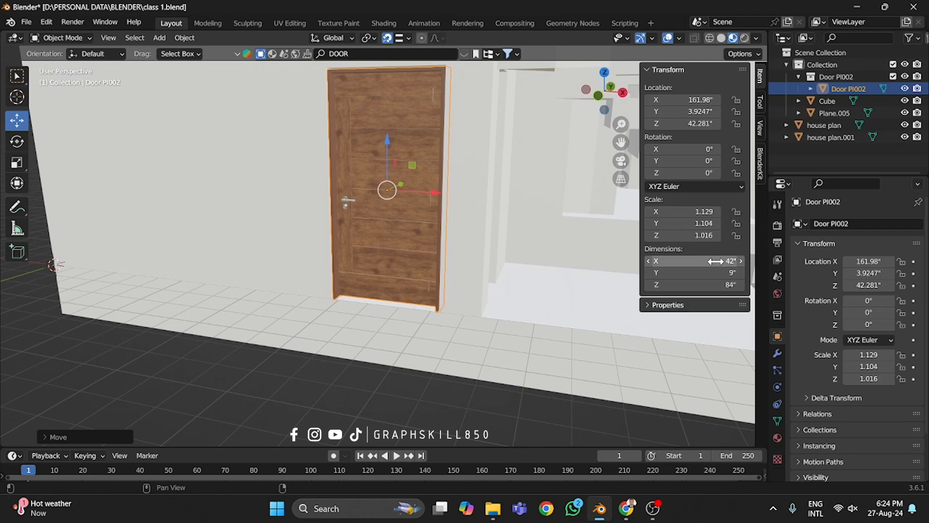
Step: Duplicate the front door beside the nearest diagonal wall opening in wireframe top view and rotate the copy to 135° about Z
{"action": "scroll", "coordinate": [357, 294], "scroll_direction": "down", "scroll_amount": 4}
{"action": "middle_click_drag", "start_coordinate": [356, 294], "coordinate": [364, 248]}
{"action": "scroll", "coordinate": [320, 328], "scroll_direction": "down", "scroll_amount": 2}
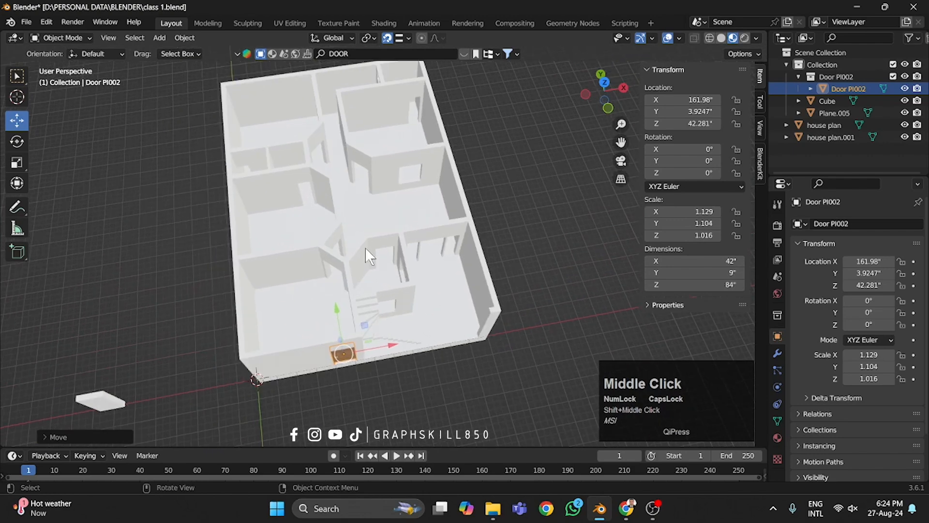
{"action": "key", "text": "KP_7"}
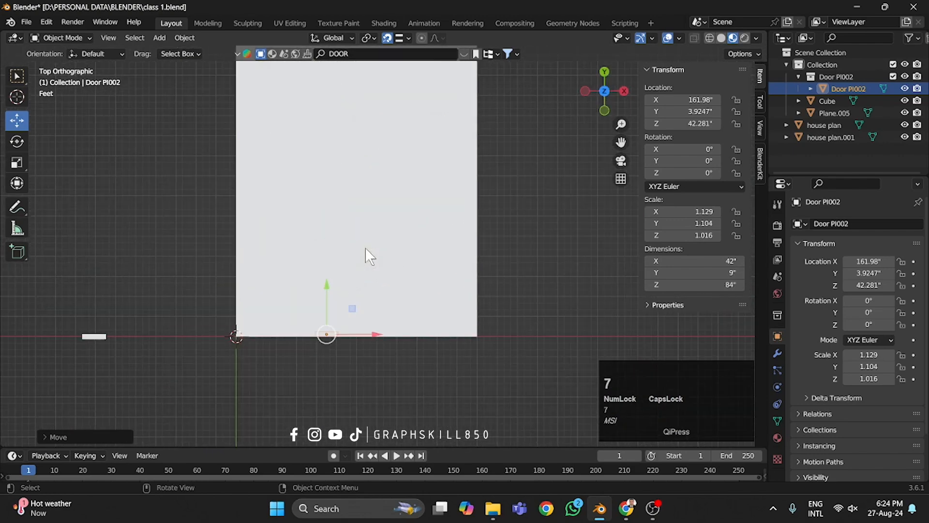
{"action": "left_click", "coordinate": [709, 39]}
{"action": "scroll", "coordinate": [379, 209], "scroll_direction": "up", "scroll_amount": 2}
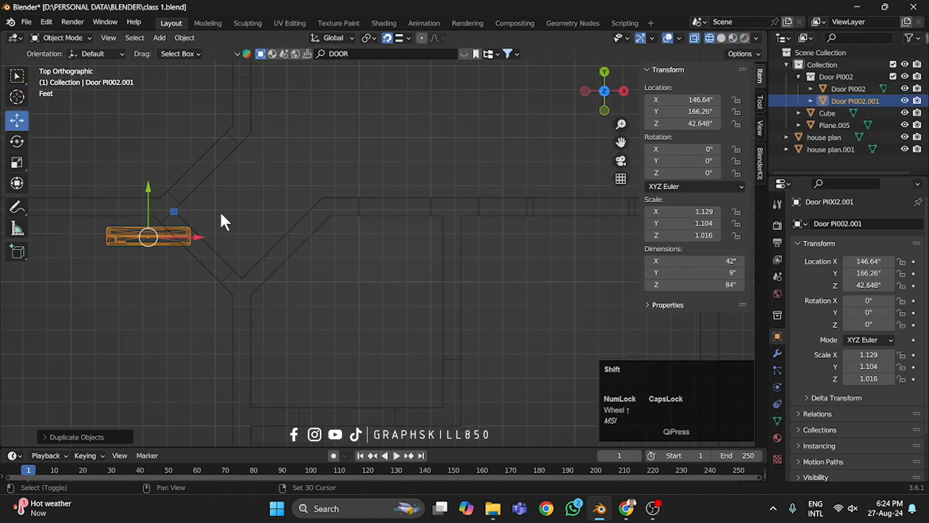
{"action": "middle_click_drag", "start_coordinate": [221, 213], "coordinate": [400, 226], "text": "shift"}
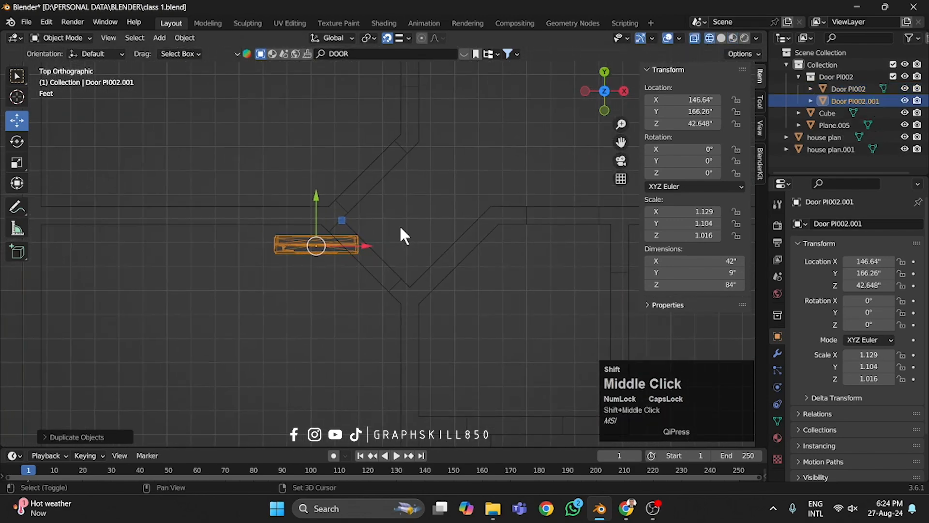
{"action": "key", "text": "r"}
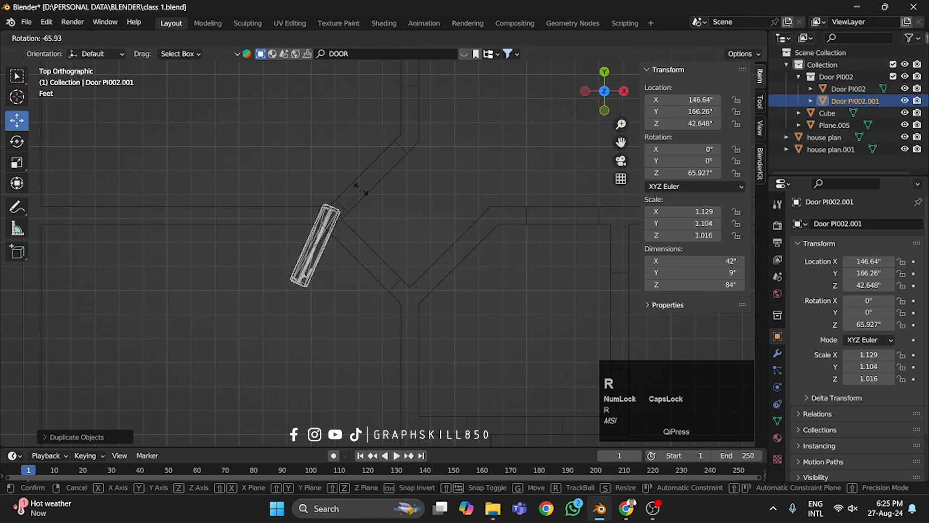
{"action": "left_click", "coordinate": [269, 161]}
Step: Move the 135° door copy into the diagonal opening, at about X 171.96" and Y 161.49"
{"action": "scroll", "coordinate": [315, 258], "scroll_direction": "up", "scroll_amount": 2}
{"action": "left_click_drag", "start_coordinate": [266, 240], "coordinate": [415, 301]}
{"action": "scroll", "coordinate": [374, 274], "scroll_direction": "up", "scroll_amount": 2}
{"action": "middle_click_drag", "start_coordinate": [375, 273], "coordinate": [401, 191], "text": "shift"}
{"action": "scroll", "coordinate": [456, 291], "scroll_direction": "up", "scroll_amount": 3}
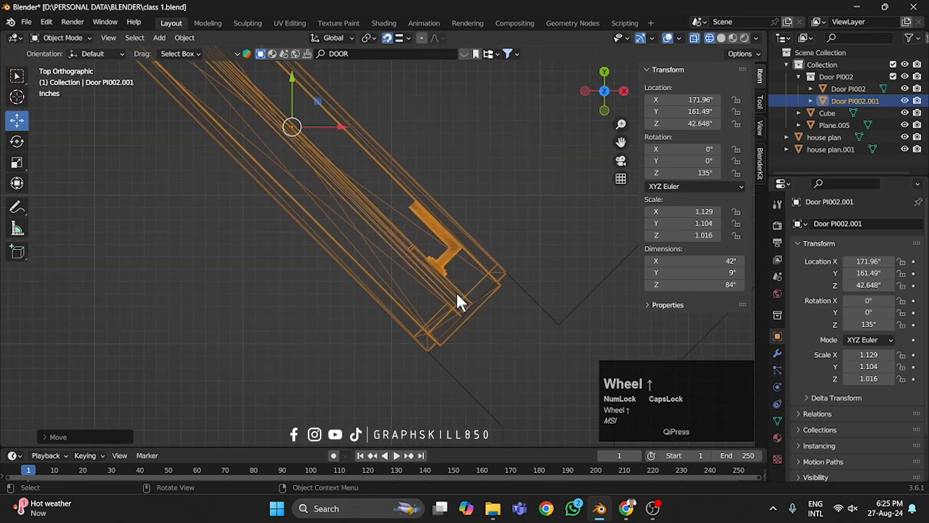
{"action": "scroll", "coordinate": [467, 321], "scroll_direction": "down", "scroll_amount": 3}
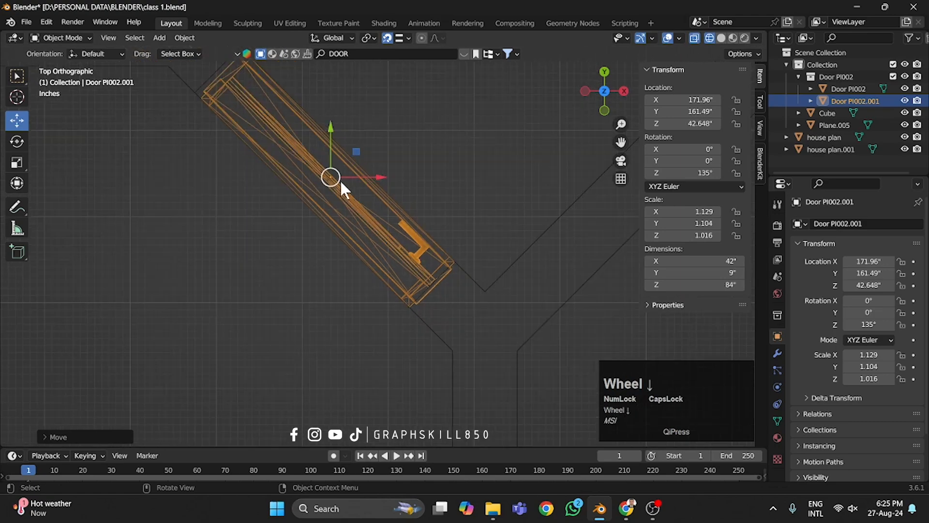
{"action": "middle_click_drag", "start_coordinate": [342, 184], "coordinate": [413, 271], "text": "shift"}
{"action": "scroll", "coordinate": [394, 250], "scroll_direction": "up", "scroll_amount": 2}
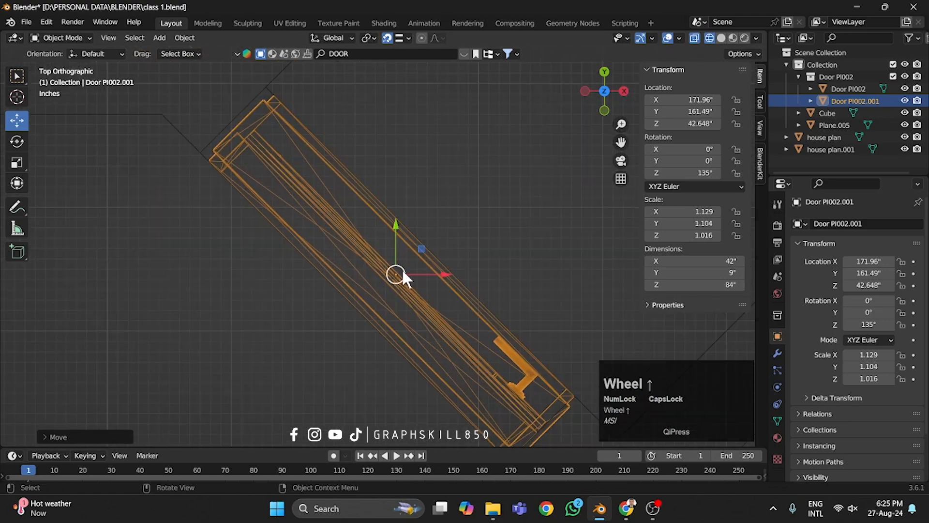
{"action": "left_click_drag", "start_coordinate": [397, 273], "coordinate": [387, 270]}
Step: Duplicate the diagonal door, rotate the copy to 225° and fit it into the adjoining diagonal opening, at X 173.65" and Y 201.1"
{"action": "scroll", "coordinate": [201, 235], "scroll_direction": "down", "scroll_amount": 4}
{"action": "key", "text": "shift+d"}
{"action": "left_click", "coordinate": [345, 226]}
{"action": "key", "text": "r"}
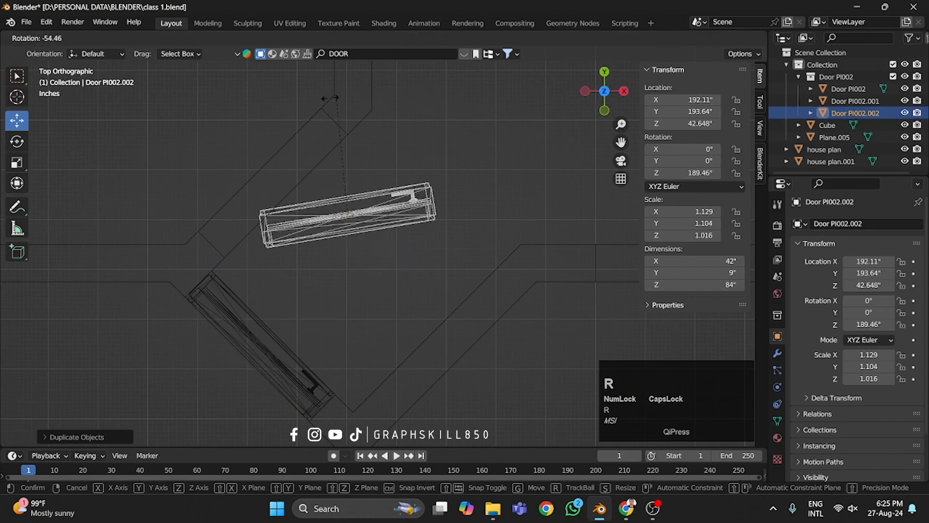
{"action": "left_click", "coordinate": [353, 201], "text": "ctrl"}
{"action": "left_click_drag", "start_coordinate": [347, 211], "coordinate": [321, 110]}
Step: Duplicate the 225° door near the diagonal opening of the room across the corridor and rotate the copy to 315°
{"action": "scroll", "coordinate": [333, 121], "scroll_direction": "down", "scroll_amount": 4}
{"action": "middle_click_drag", "start_coordinate": [438, 155], "coordinate": [254, 408], "text": "shift"}
{"action": "scroll", "coordinate": [320, 294], "scroll_direction": "down", "scroll_amount": 4}
{"action": "key", "text": "shift+d"}
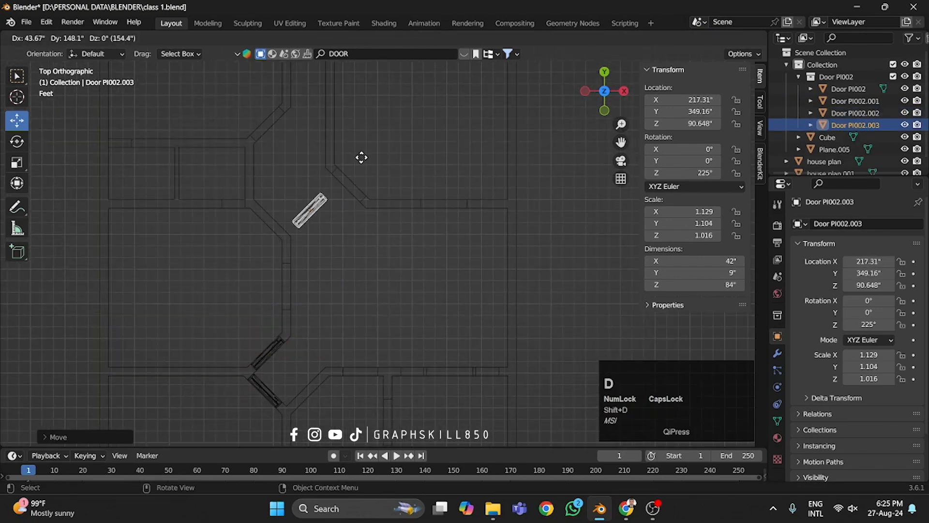
{"action": "left_click", "coordinate": [374, 140]}
{"action": "scroll", "coordinate": [374, 140], "scroll_direction": "up", "scroll_amount": 4}
{"action": "key", "text": "r"}
{"action": "left_click", "coordinate": [272, 106], "text": "ctrl"}
Step: Move the 315° door copy into the diagonal opening of the room across the corridor
{"action": "left_click_drag", "start_coordinate": [253, 147], "coordinate": [347, 143]}
{"action": "middle_click_drag", "start_coordinate": [265, 129], "coordinate": [328, 262], "text": "shift"}
{"action": "scroll", "coordinate": [336, 233], "scroll_direction": "up", "scroll_amount": 8}
{"action": "left_click_drag", "start_coordinate": [365, 300], "coordinate": [294, 146]}
Step: Duplicate the 315° door near the rear diagonal opening on the opposite side of the corridor and rotate the copy to 405°
{"action": "scroll", "coordinate": [294, 146], "scroll_direction": "down", "scroll_amount": 7}
{"action": "middle_click_drag", "start_coordinate": [288, 285], "coordinate": [361, 328], "text": "shift"}
{"action": "key", "text": "shift+d"}
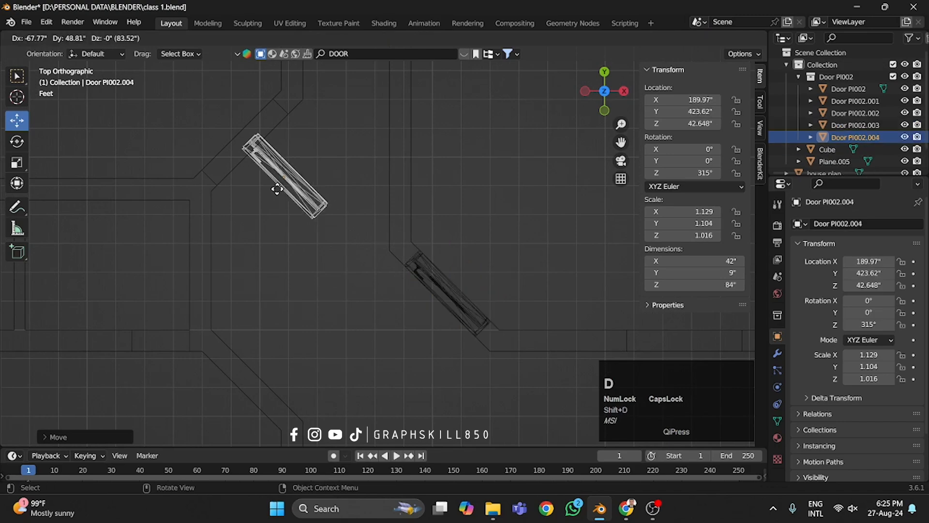
{"action": "left_click", "coordinate": [276, 189]}
{"action": "middle_click_drag", "start_coordinate": [276, 189], "coordinate": [350, 281], "text": "shift"}
{"action": "scroll", "coordinate": [378, 278], "scroll_direction": "up", "scroll_amount": 3}
{"action": "key", "text": "r"}
{"action": "left_click", "coordinate": [344, 169], "text": "ctrl"}
Step: Fit the 405° door copy into the rear diagonal opening, at X 174.17" and Y 437.72"
{"action": "left_click_drag", "start_coordinate": [344, 281], "coordinate": [325, 148]}
{"action": "scroll", "coordinate": [251, 275], "scroll_direction": "up", "scroll_amount": 4}
{"action": "middle_click_drag", "start_coordinate": [251, 275], "coordinate": [178, 309], "text": "shift"}
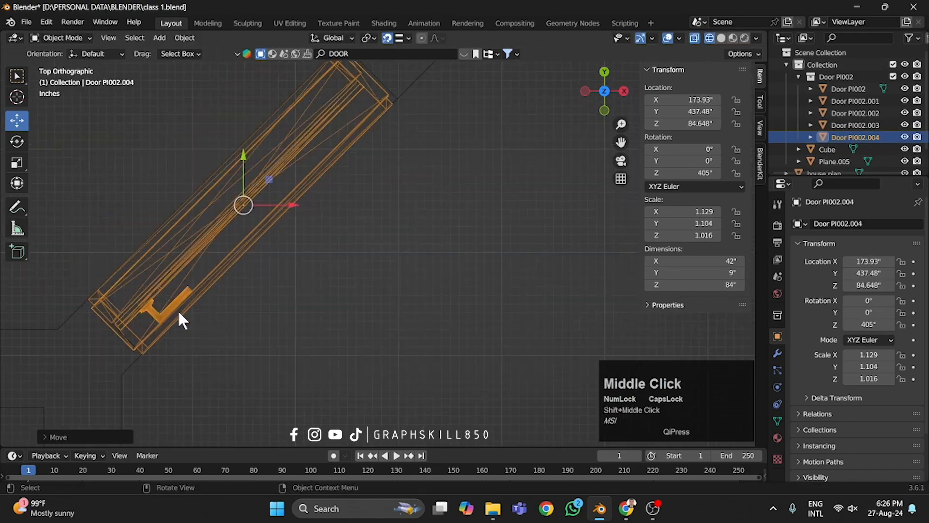
{"action": "scroll", "coordinate": [358, 178], "scroll_direction": "up", "scroll_amount": 2}
{"action": "middle_click_drag", "start_coordinate": [358, 178], "coordinate": [364, 317], "text": "shift"}
{"action": "scroll", "coordinate": [402, 198], "scroll_direction": "up", "scroll_amount": 1}
{"action": "left_click_drag", "start_coordinate": [157, 388], "coordinate": [403, 193]}
{"action": "scroll", "coordinate": [416, 193], "scroll_direction": "down", "scroll_amount": 5}
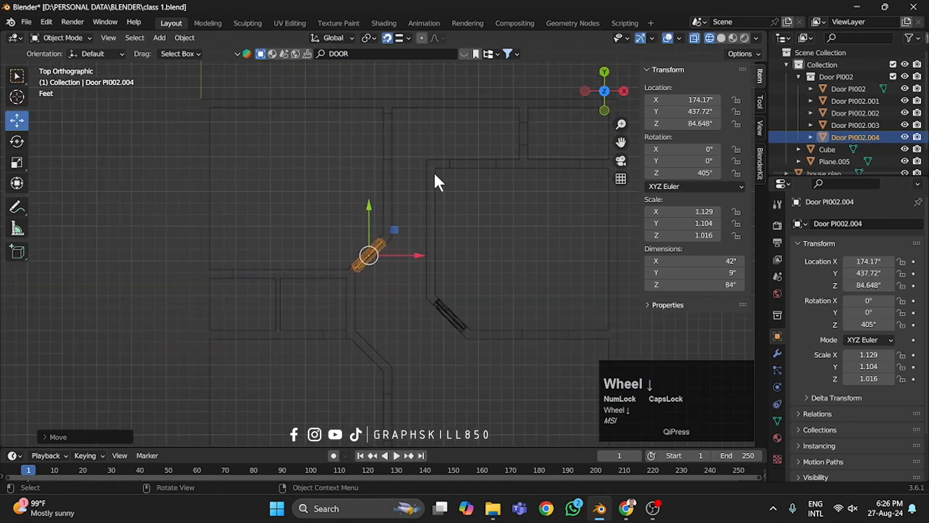
Step: Lower the rear diagonal door to Z 42.648" so it sits in its wall opening
{"action": "middle_click_drag", "start_coordinate": [460, 284], "coordinate": [428, 199]}
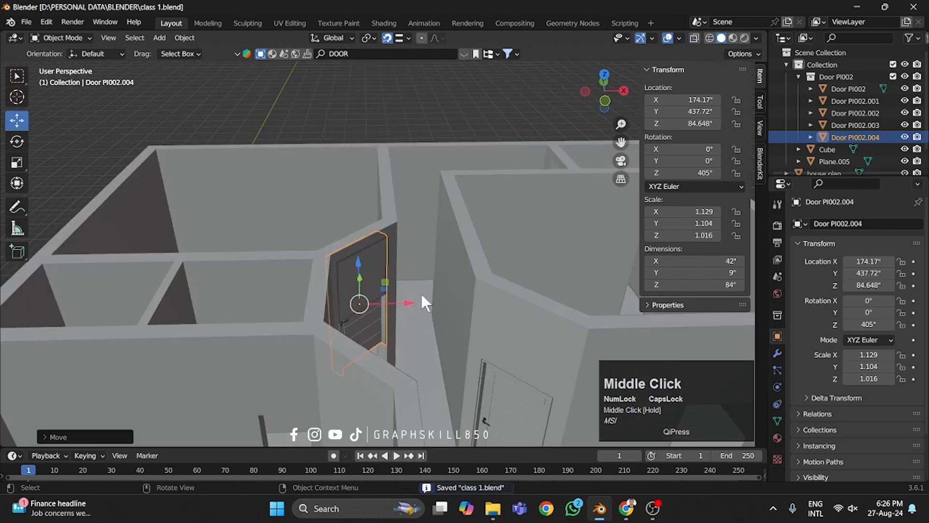
{"action": "middle_click_drag", "start_coordinate": [420, 292], "coordinate": [349, 207]}
{"action": "left_click_drag", "start_coordinate": [354, 256], "coordinate": [343, 343]}
{"action": "scroll", "coordinate": [340, 372], "scroll_direction": "up", "scroll_amount": 2}
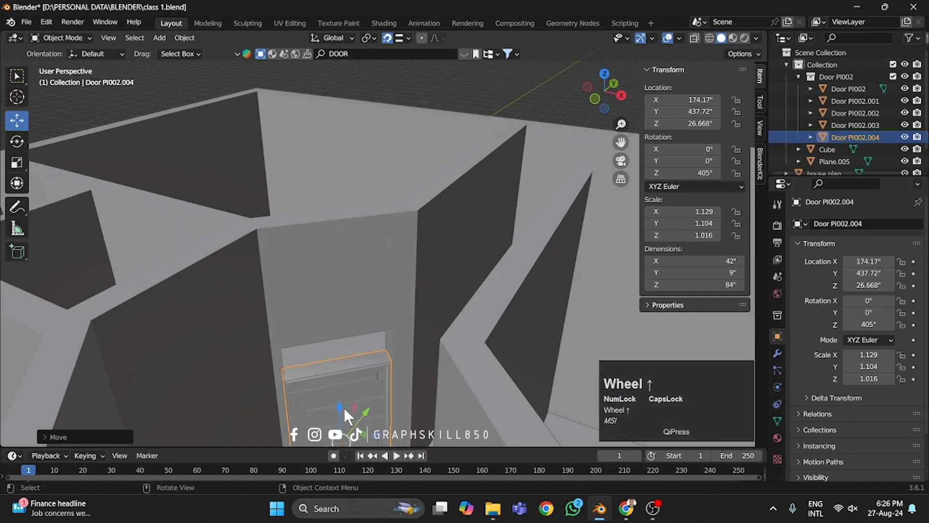
{"action": "left_click_drag", "start_coordinate": [344, 408], "coordinate": [338, 341]}
{"action": "scroll", "coordinate": [443, 258], "scroll_direction": "down", "scroll_amount": 5}
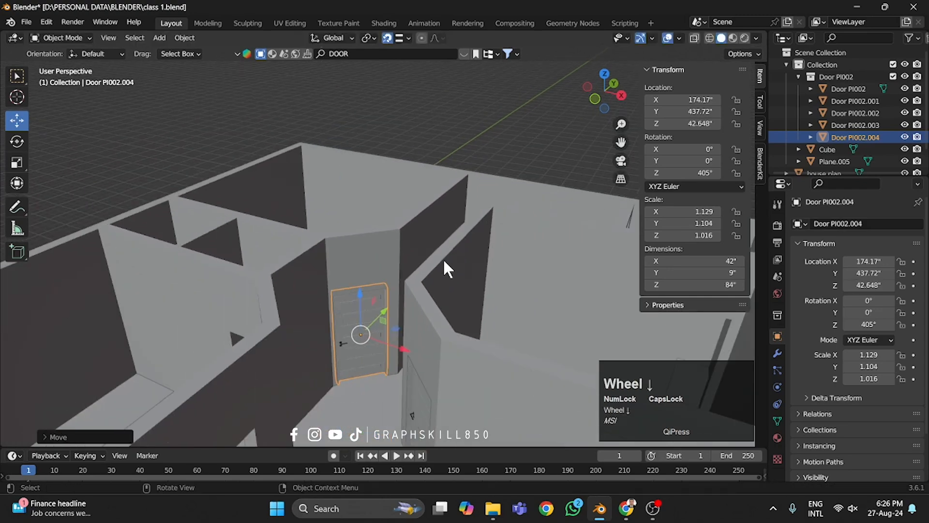
Step: Lower the 225° door to Z 42.648" so it sits in its diagonal wall opening
{"action": "middle_click_drag", "start_coordinate": [366, 347], "coordinate": [388, 358]}
{"action": "left_click", "coordinate": [286, 312]}
{"action": "middle_click_drag", "start_coordinate": [294, 300], "coordinate": [388, 242], "text": "shift"}
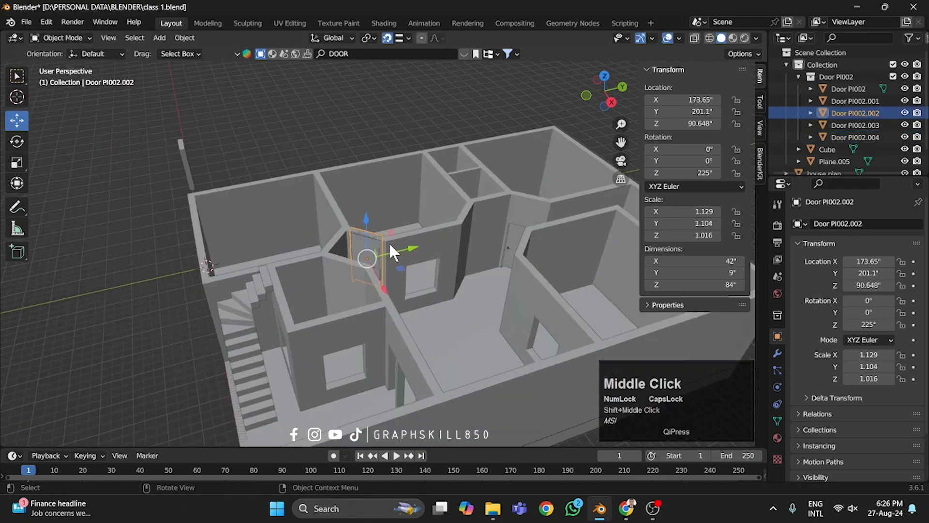
{"action": "scroll", "coordinate": [388, 242], "scroll_direction": "up", "scroll_amount": 4}
{"action": "left_click", "coordinate": [342, 232]}
{"action": "scroll", "coordinate": [342, 232], "scroll_direction": "up", "scroll_amount": 4}
{"action": "mouse_move", "coordinate": [283, 279]}
{"action": "left_mouse_down"}
{"action": "mouse_move", "coordinate": [299, 437]}
{"action": "mouse_move", "coordinate": [296, 274]}
{"action": "left_mouse_up"}
{"action": "scroll", "coordinate": [358, 134], "scroll_direction": "down", "scroll_amount": 8}
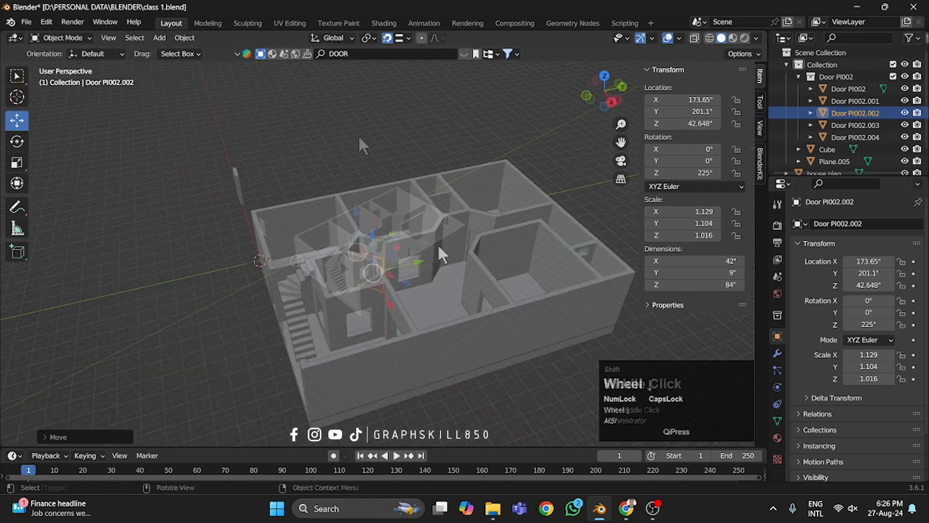
Step: Search BlenderKit for "WINDWO" and import the dark-framed two-pane window into the scene
{"action": "middle_click_drag", "start_coordinate": [358, 134], "coordinate": [360, 111], "text": "shift"}
{"action": "left_click", "coordinate": [362, 53]}
{"action": "type", "text": "WINDWO"}
{"action": "key", "text": "Return"}
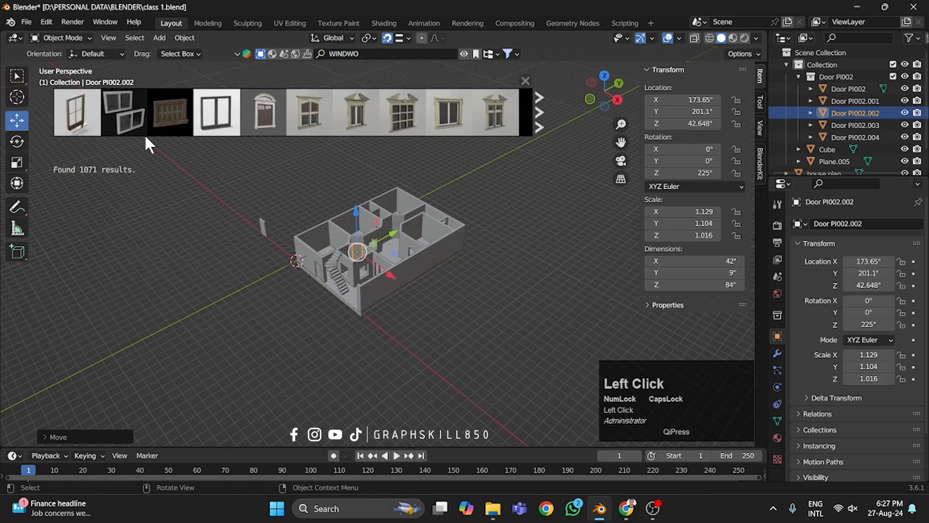
{"action": "left_click_drag", "start_coordinate": [216, 112], "coordinate": [277, 257]}
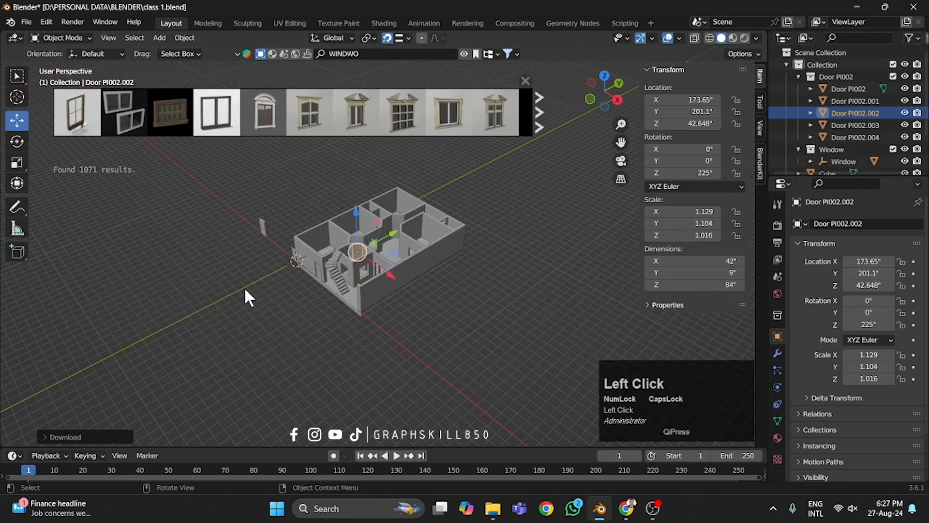
Step: Measure the width and height of the window opening in the rear room's front wall
{"action": "middle_click_drag", "start_coordinate": [243, 286], "coordinate": [412, 285]}
{"action": "scroll", "coordinate": [453, 168], "scroll_direction": "up", "scroll_amount": 3}
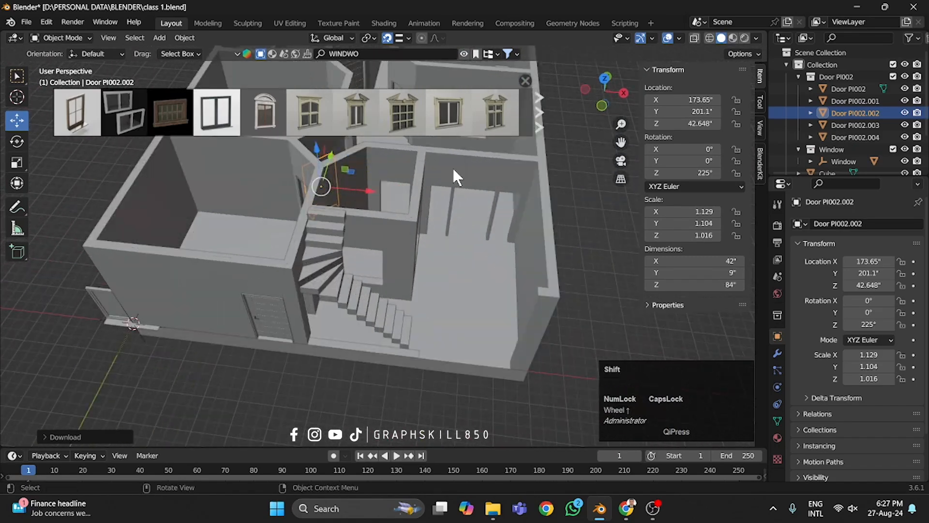
{"action": "middle_click_drag", "start_coordinate": [453, 167], "coordinate": [407, 264], "text": "shift"}
{"action": "scroll", "coordinate": [380, 283], "scroll_direction": "up", "scroll_amount": 5}
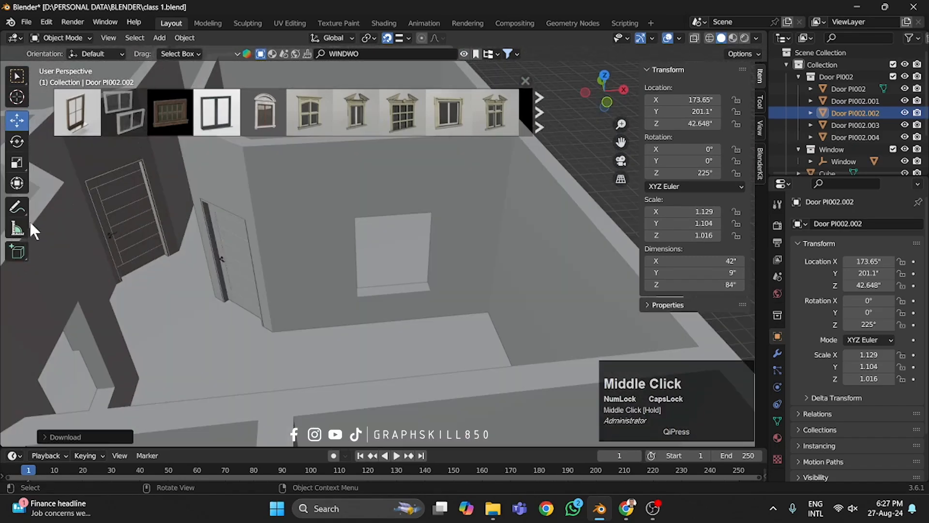
{"action": "left_click", "coordinate": [18, 228]}
{"action": "left_click_drag", "start_coordinate": [148, 272], "coordinate": [218, 285]}
{"action": "left_click_drag", "start_coordinate": [430, 290], "coordinate": [432, 211]}
Step: Delete the imported window's parent empty and move the window mesh clear of the house to X -134.04"
{"action": "scroll", "coordinate": [378, 199], "scroll_direction": "down", "scroll_amount": 10}
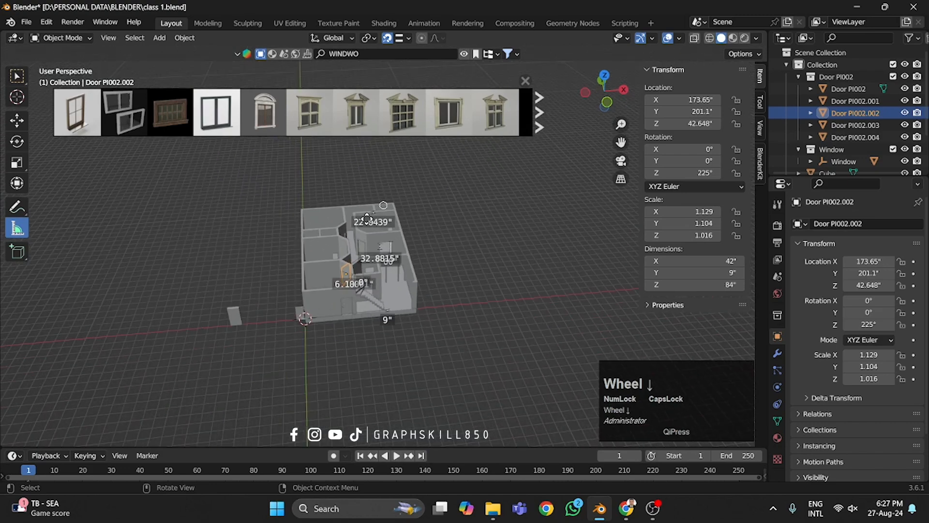
{"action": "middle_click_drag", "start_coordinate": [105, 254], "coordinate": [151, 185], "text": "shift"}
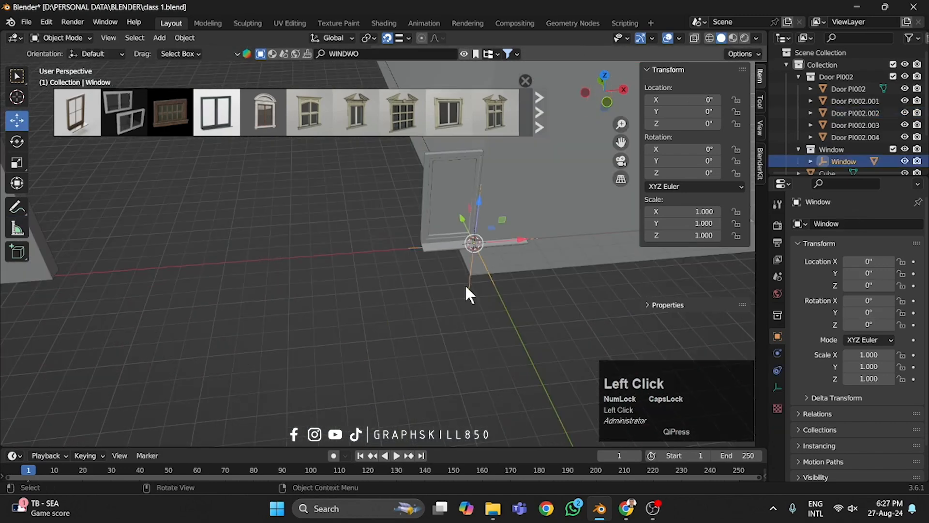
{"action": "scroll", "coordinate": [520, 268], "scroll_direction": "down", "scroll_amount": 1}
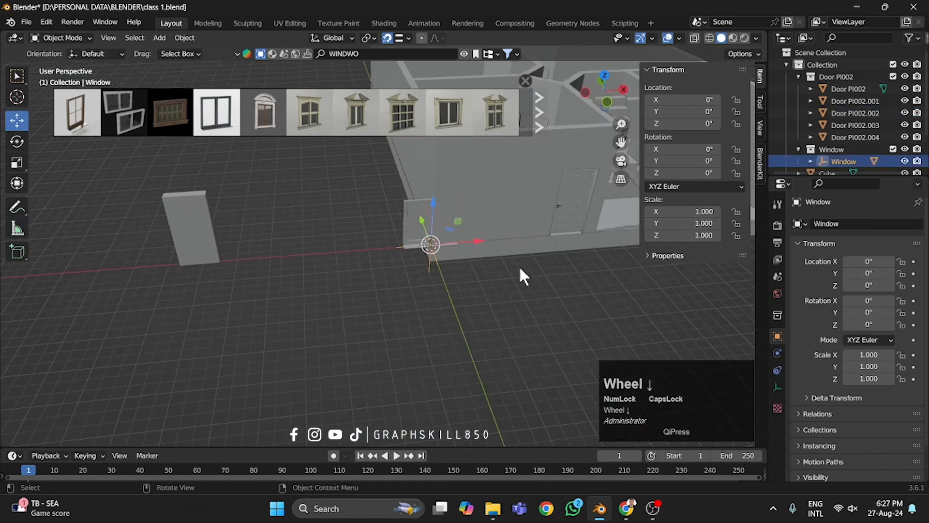
{"action": "key", "text": "x"}
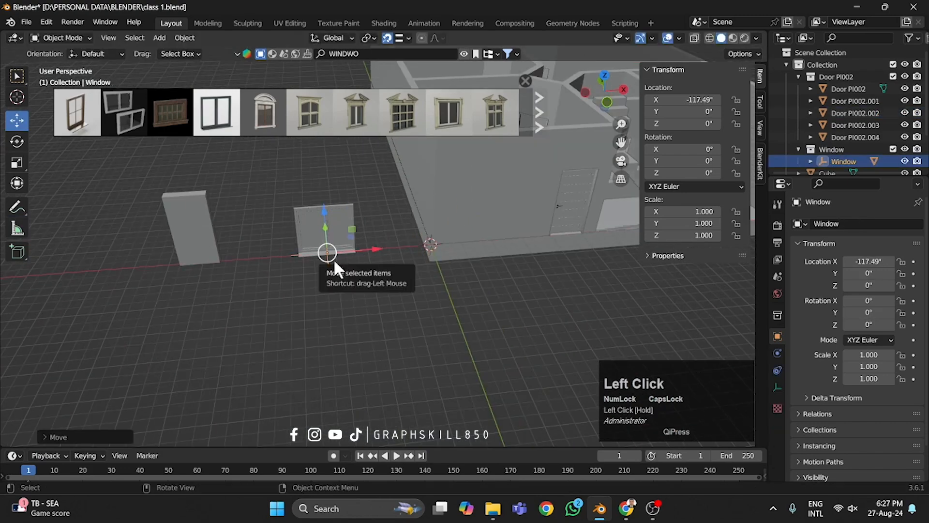
{"action": "left_click", "coordinate": [333, 259]}
{"action": "left_click", "coordinate": [400, 232]}
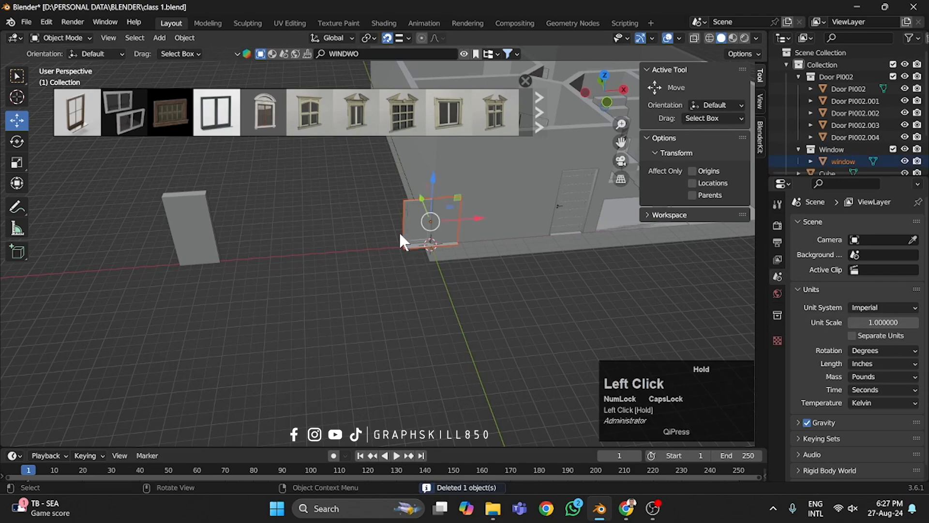
{"action": "left_click_drag", "start_coordinate": [449, 229], "coordinate": [309, 249]}
{"action": "scroll", "coordinate": [309, 249], "scroll_direction": "up", "scroll_amount": 3}
{"action": "middle_click_drag", "start_coordinate": [315, 252], "coordinate": [372, 292], "text": "shift"}
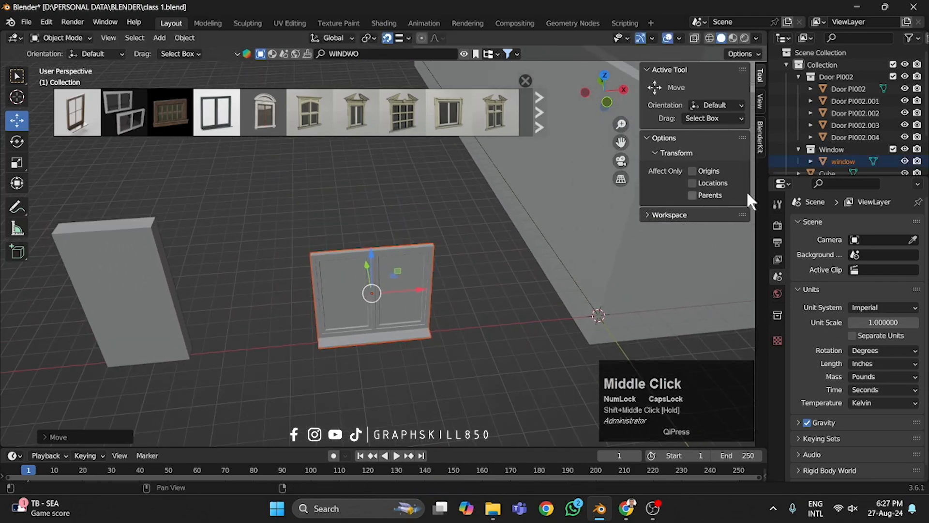
Step: Apply all transforms to the window and set its dimensions to 48" in X and 60" in Z
{"action": "left_click", "coordinate": [760, 77]}
{"action": "left_click", "coordinate": [387, 299]}
{"action": "key", "text": "ctrl+a"}
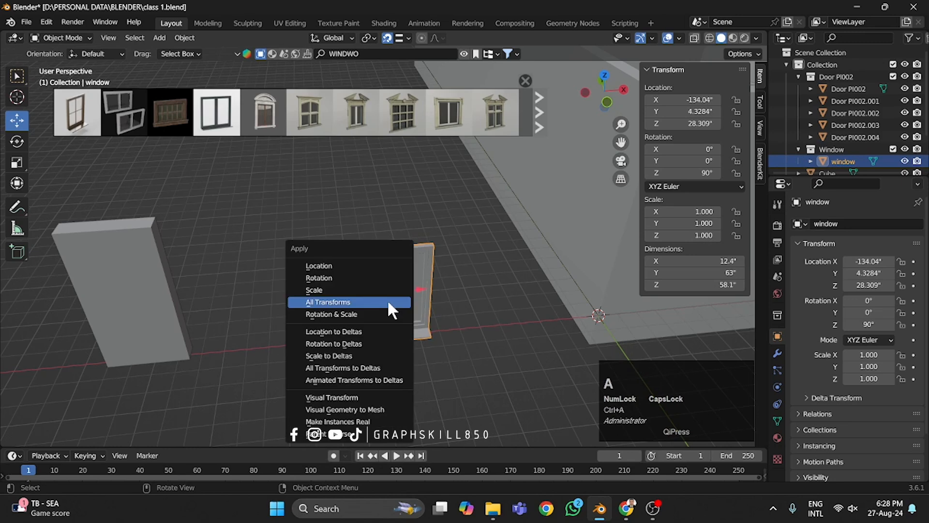
{"action": "left_click", "coordinate": [387, 300]}
{"action": "left_click_drag", "start_coordinate": [727, 259], "coordinate": [733, 261]}
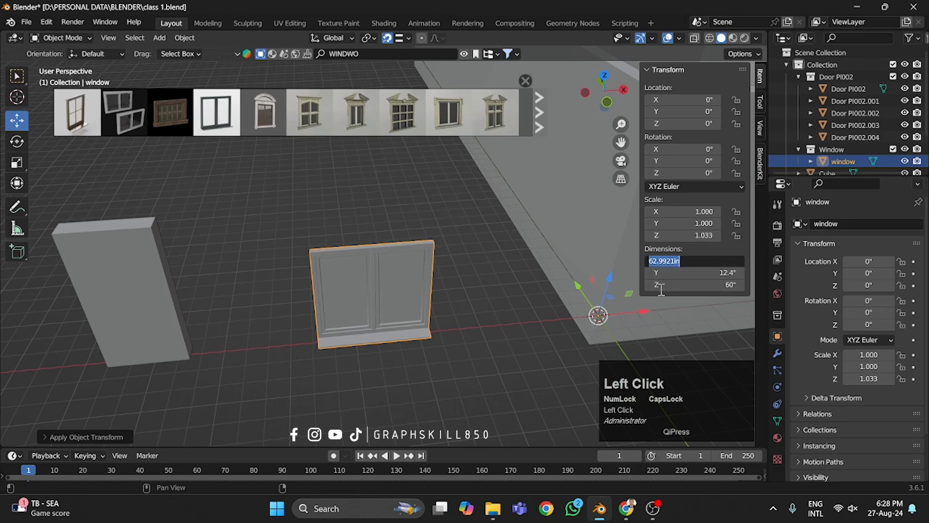
{"action": "type", "text": "8"}
{"action": "key", "text": "Return"}
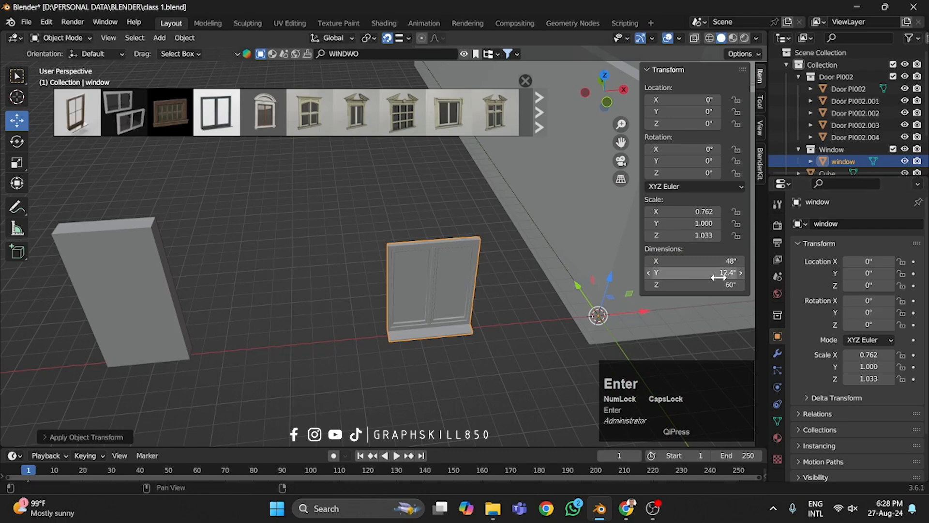
Step: Set the resized window's origin to its geometry
{"action": "middle_click_drag", "start_coordinate": [333, 337], "coordinate": [361, 343]}
{"action": "scroll", "coordinate": [490, 323], "scroll_direction": "down", "scroll_amount": 7}
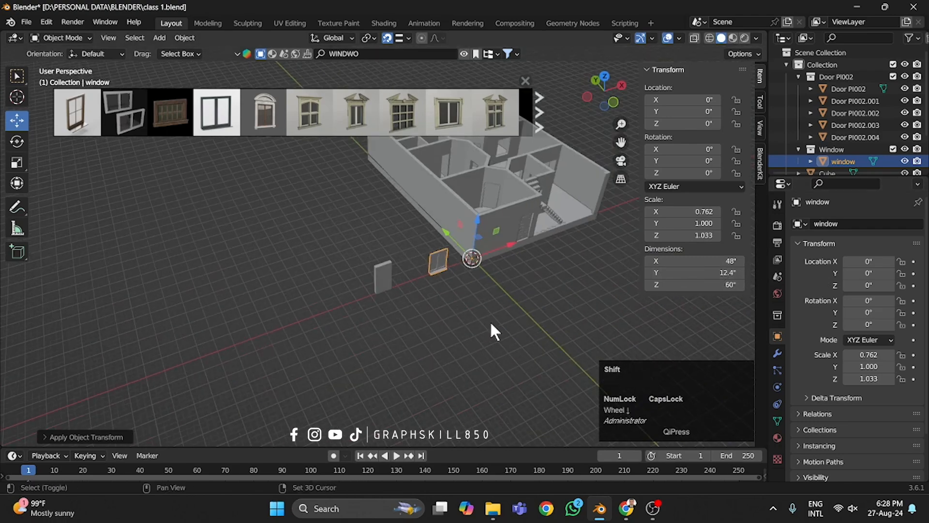
{"action": "middle_click_drag", "start_coordinate": [490, 321], "coordinate": [341, 367], "text": "shift"}
{"action": "scroll", "coordinate": [247, 336], "scroll_direction": "up", "scroll_amount": 1}
{"action": "left_click", "coordinate": [208, 342]}
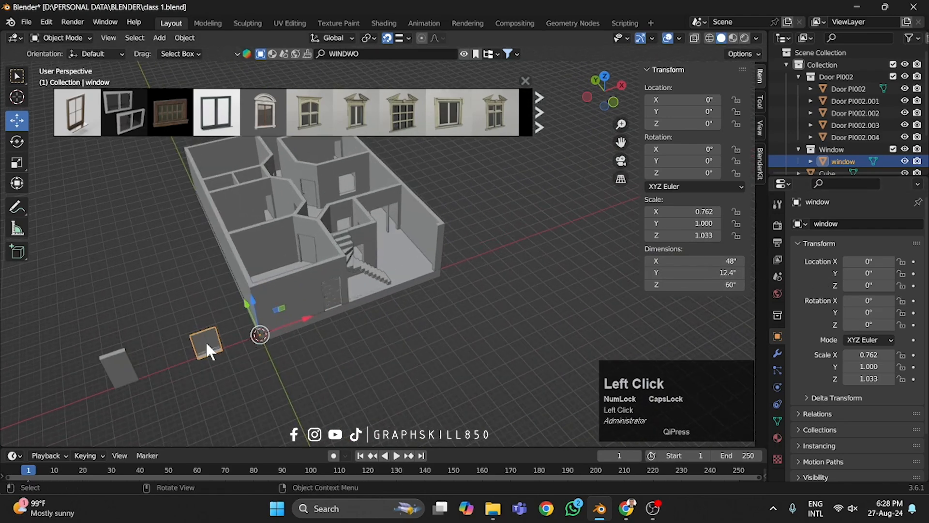
{"action": "right_click", "coordinate": [204, 341]}
{"action": "mouse_move", "coordinate": [160, 300]}
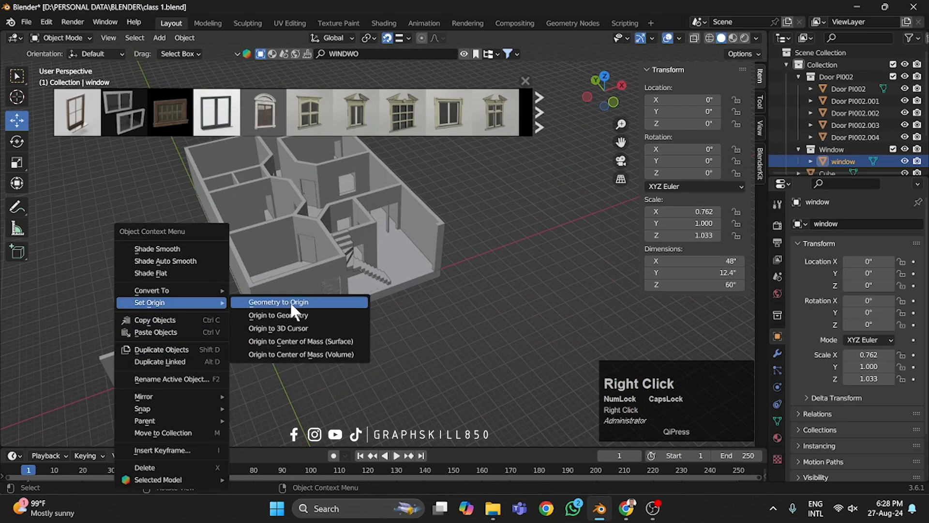
{"action": "left_click", "coordinate": [263, 314]}
Step: Move the window along X to about 365.55", in front of the open porch area
{"action": "left_click_drag", "start_coordinate": [175, 309], "coordinate": [304, 292]}
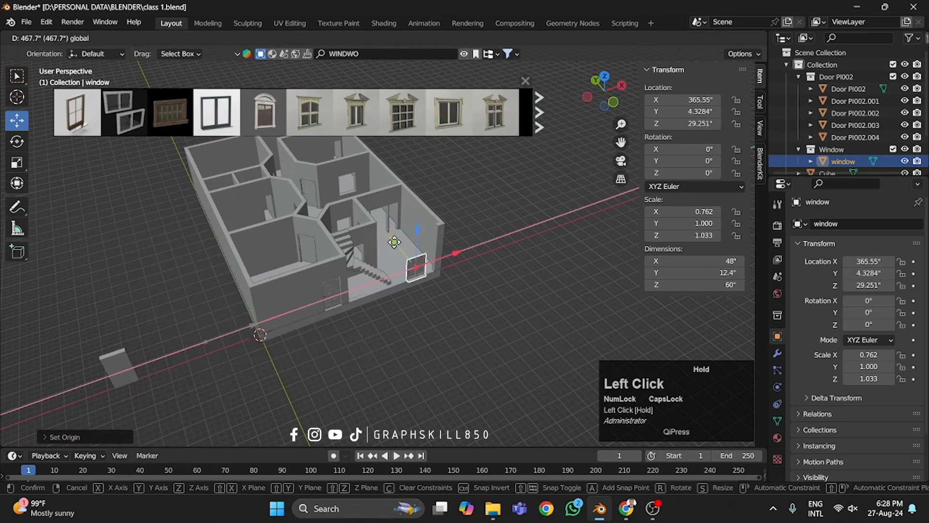
{"action": "left_click_drag", "start_coordinate": [394, 242], "coordinate": [395, 242]}
{"action": "scroll", "coordinate": [561, 109], "scroll_direction": "up", "scroll_amount": 2}
{"action": "middle_click_drag", "start_coordinate": [561, 109], "coordinate": [675, 133], "text": "shift"}
Step: Display the model as wireframe and move the window along Y to 356.98", onto the rear room's front wall
{"action": "left_click", "coordinate": [614, 102]}
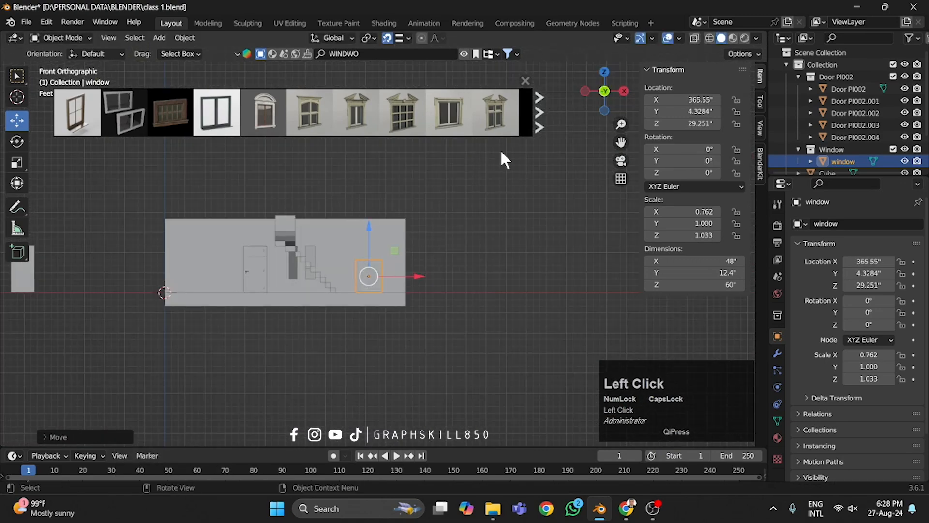
{"action": "left_click", "coordinate": [709, 39]}
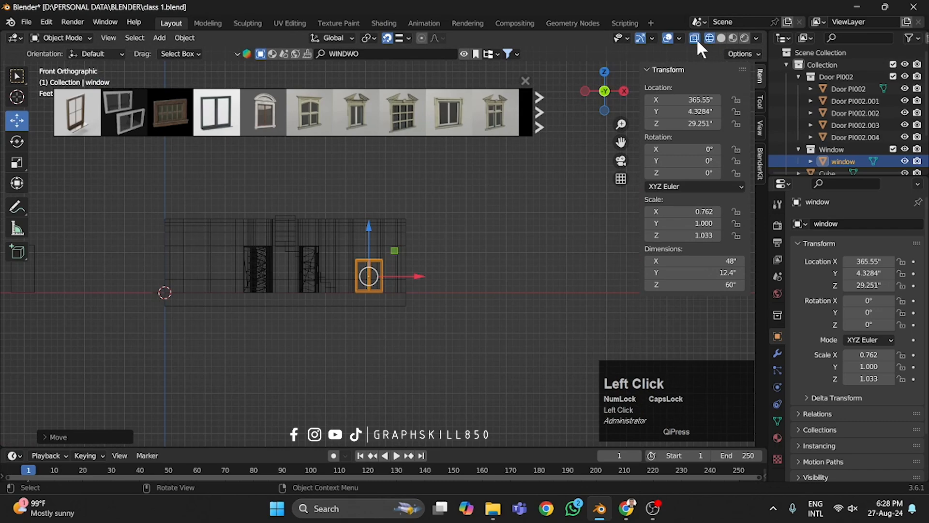
{"action": "scroll", "coordinate": [361, 289], "scroll_direction": "down", "scroll_amount": 2}
{"action": "key", "text": "KP_7"}
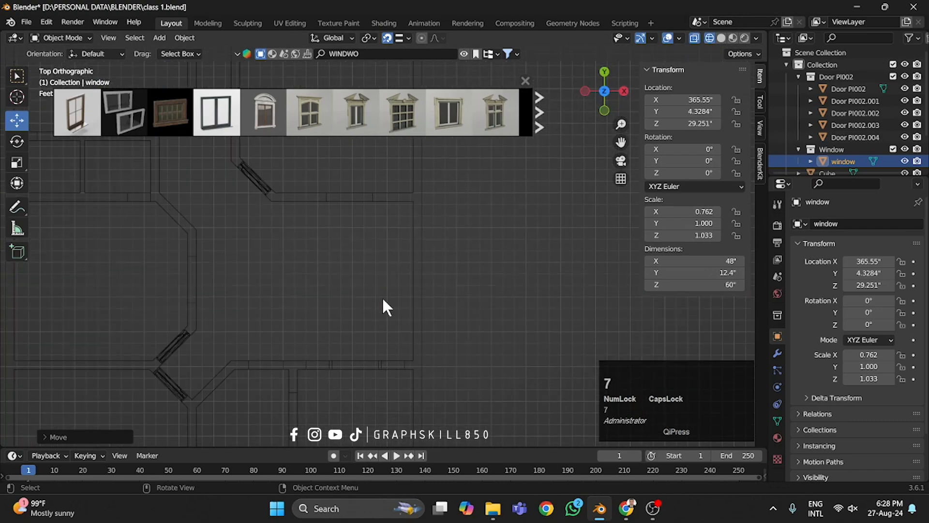
{"action": "scroll", "coordinate": [368, 305], "scroll_direction": "down", "scroll_amount": 2}
{"action": "left_click_drag", "start_coordinate": [363, 255], "coordinate": [362, 210]}
{"action": "key", "text": "ctrl+z"}
{"action": "scroll", "coordinate": [375, 233], "scroll_direction": "up", "scroll_amount": 4}
{"action": "middle_click_drag", "start_coordinate": [390, 263], "coordinate": [419, 396], "text": "shift"}
{"action": "scroll", "coordinate": [372, 277], "scroll_direction": "up", "scroll_amount": 6}
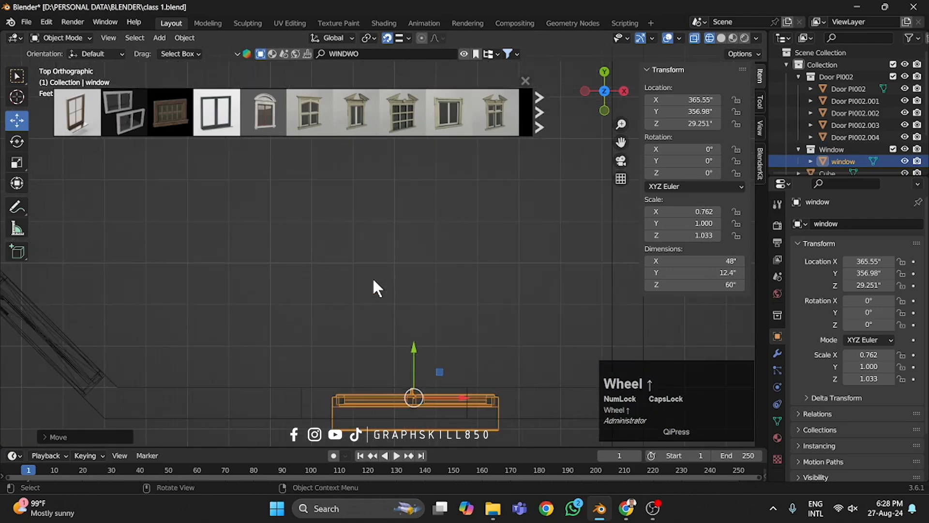
Step: Align the window with the rear room's wall opening in plan at X 356.55", Y 358.93"
{"action": "middle_click_drag", "start_coordinate": [373, 277], "coordinate": [380, 131], "text": "shift"}
{"action": "scroll", "coordinate": [387, 228], "scroll_direction": "up", "scroll_amount": 3}
{"action": "left_click_drag", "start_coordinate": [461, 247], "coordinate": [407, 246]}
{"action": "left_click_drag", "start_coordinate": [396, 208], "coordinate": [293, 198]}
{"action": "scroll", "coordinate": [384, 289], "scroll_direction": "down", "scroll_amount": 10}
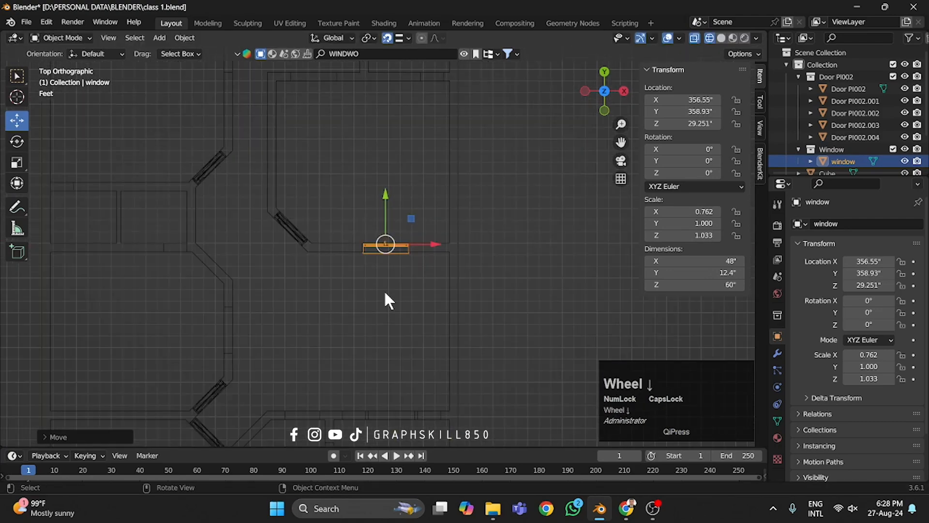
Step: Duplicate the window and place the copy in the wall opening beside the staircase, at X 253.65", Y 77.859"
{"action": "middle_click_drag", "start_coordinate": [384, 290], "coordinate": [444, 114], "text": "shift"}
{"action": "key", "text": "shift+d"}
{"action": "left_click", "coordinate": [348, 332]}
{"action": "mouse_move", "coordinate": [348, 338]}
{"action": "middle_mouse_down", "text": "shift"}
{"action": "mouse_move", "coordinate": [379, 199]}
{"action": "mouse_move", "coordinate": [439, 191]}
{"action": "mouse_move", "coordinate": [460, 169]}
{"action": "middle_mouse_up", "text": "shift"}
{"action": "scroll", "coordinate": [439, 192], "scroll_direction": "up", "scroll_amount": 4}
Step: Return to solid shading and raise the rear room's window to Z 53.162"
{"action": "middle_click_drag", "start_coordinate": [421, 126], "coordinate": [330, 238], "text": "shift"}
{"action": "left_click", "coordinate": [330, 238]}
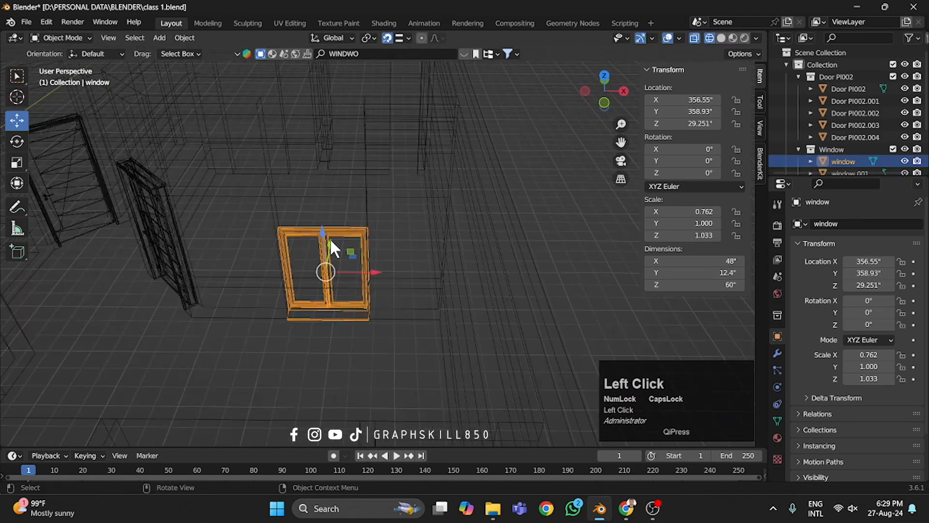
{"action": "left_click", "coordinate": [720, 37]}
{"action": "left_click_drag", "start_coordinate": [322, 238], "coordinate": [322, 198]}
{"action": "scroll", "coordinate": [329, 277], "scroll_direction": "up", "scroll_amount": 3}
Step: Raise the window copy beside the staircase to Z 53.162" so it fits its opening
{"action": "scroll", "coordinate": [329, 277], "scroll_direction": "down", "scroll_amount": 8}
{"action": "mouse_move", "coordinate": [329, 278]}
{"action": "middle_mouse_down"}
{"action": "mouse_move", "coordinate": [340, 239]}
{"action": "mouse_move", "coordinate": [271, 213]}
{"action": "middle_mouse_up"}
{"action": "left_click", "coordinate": [155, 291]}
{"action": "left_click_drag", "start_coordinate": [195, 307], "coordinate": [135, 296]}
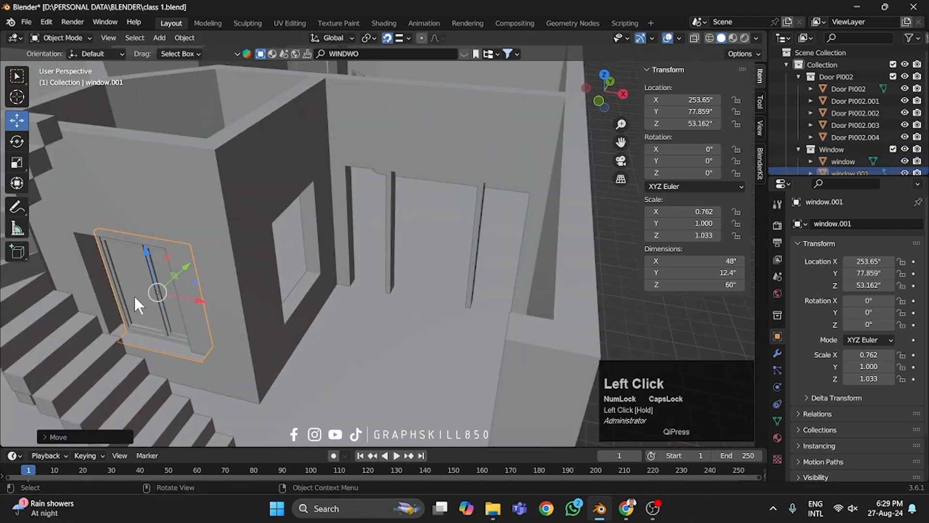
Step: Duplicate the rear room's window along X to 556.5", outside the house, and rotate the copy 90° about Z
{"action": "scroll", "coordinate": [168, 275], "scroll_direction": "down", "scroll_amount": 4}
{"action": "middle_click_drag", "start_coordinate": [167, 274], "coordinate": [213, 334]}
{"action": "left_click", "coordinate": [405, 202]}
{"action": "key", "text": "shift+d"}
{"action": "key", "text": "x"}
{"action": "left_click", "coordinate": [580, 269]}
{"action": "key", "text": "r"}
{"action": "key", "text": "z"}
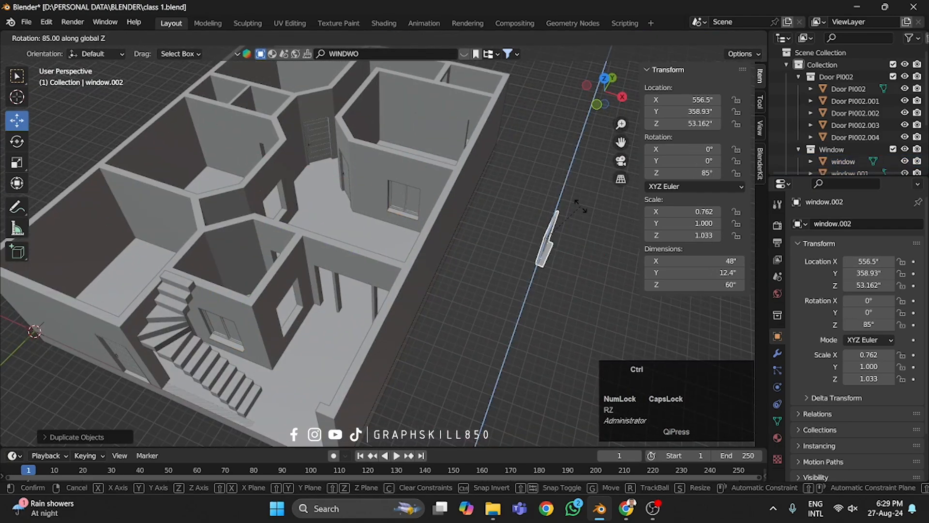
{"action": "left_click", "coordinate": [578, 206], "text": "ctrl"}
Step: Fit the rotated window copy into the middle room's corridor-side wall opening at X 192.02", Y 269.55"
{"action": "left_click_drag", "start_coordinate": [581, 248], "coordinate": [320, 170]}
{"action": "left_click_drag", "start_coordinate": [295, 131], "coordinate": [279, 169]}
{"action": "scroll", "coordinate": [280, 184], "scroll_direction": "up", "scroll_amount": 6}
{"action": "middle_click_drag", "start_coordinate": [309, 203], "coordinate": [232, 242]}
{"action": "scroll", "coordinate": [431, 226], "scroll_direction": "up", "scroll_amount": 2}
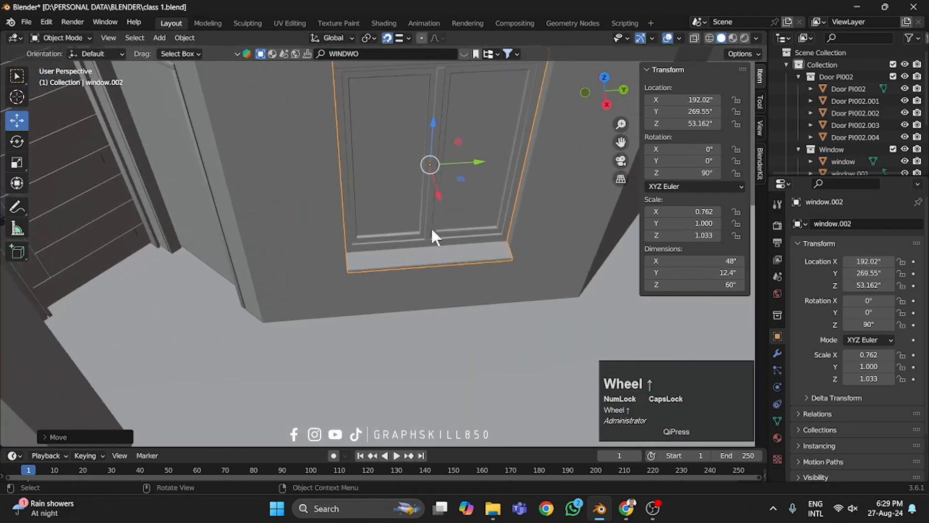
{"action": "scroll", "coordinate": [431, 226], "scroll_direction": "down", "scroll_amount": 8}
Step: Duplicate the 90° window and align the copy with the staircase-side room's side wall opening at X 293.57", Y 128.55"
{"action": "middle_click_drag", "start_coordinate": [431, 227], "coordinate": [445, 274]}
{"action": "key", "text": "KP_7"}
{"action": "key", "text": "shift+d"}
{"action": "left_click", "coordinate": [398, 308]}
{"action": "scroll", "coordinate": [321, 230], "scroll_direction": "up", "scroll_amount": 4}
{"action": "scroll", "coordinate": [321, 230], "scroll_direction": "up", "scroll_amount": 4}
{"action": "key", "text": "shift+z"}
{"action": "middle_click_drag", "start_coordinate": [326, 155], "coordinate": [458, 188], "text": "shift"}
{"action": "left_click_drag", "start_coordinate": [344, 140], "coordinate": [369, 266]}
Step: Return to solid shading and raise the side wall window copy to Z 53.162" so it fits its opening
{"action": "scroll", "coordinate": [387, 218], "scroll_direction": "down", "scroll_amount": 10}
{"action": "middle_click_drag", "start_coordinate": [436, 220], "coordinate": [386, 164]}
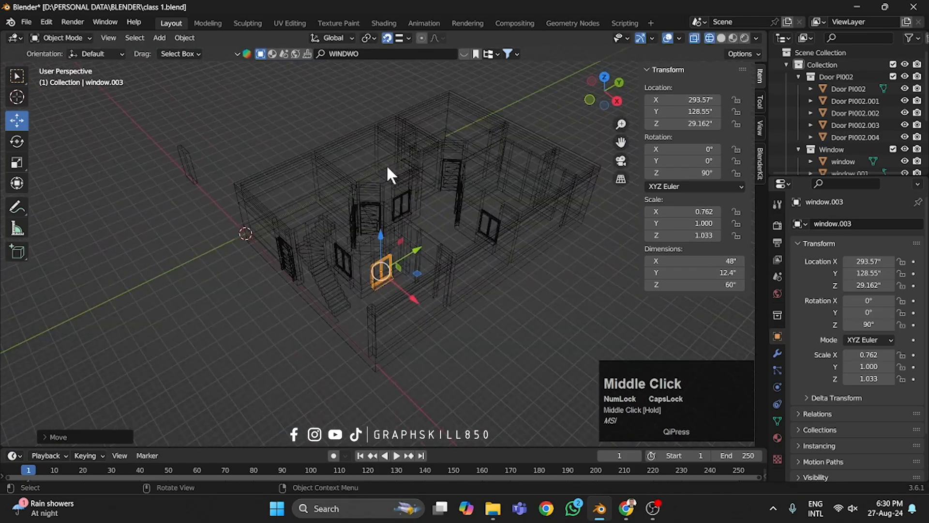
{"action": "scroll", "coordinate": [287, 321], "scroll_direction": "up", "scroll_amount": 4}
{"action": "key", "text": "shift+z"}
{"action": "middle_click_drag", "start_coordinate": [286, 321], "coordinate": [309, 305]}
{"action": "scroll", "coordinate": [310, 290], "scroll_direction": "up", "scroll_amount": 4}
{"action": "left_click_drag", "start_coordinate": [317, 253], "coordinate": [313, 213]}
Step: Display the model in Material Preview and examine the fitted doors and windows from several angles
{"action": "scroll", "coordinate": [300, 290], "scroll_direction": "down", "scroll_amount": 6}
{"action": "middle_click_drag", "start_coordinate": [300, 290], "coordinate": [455, 220]}
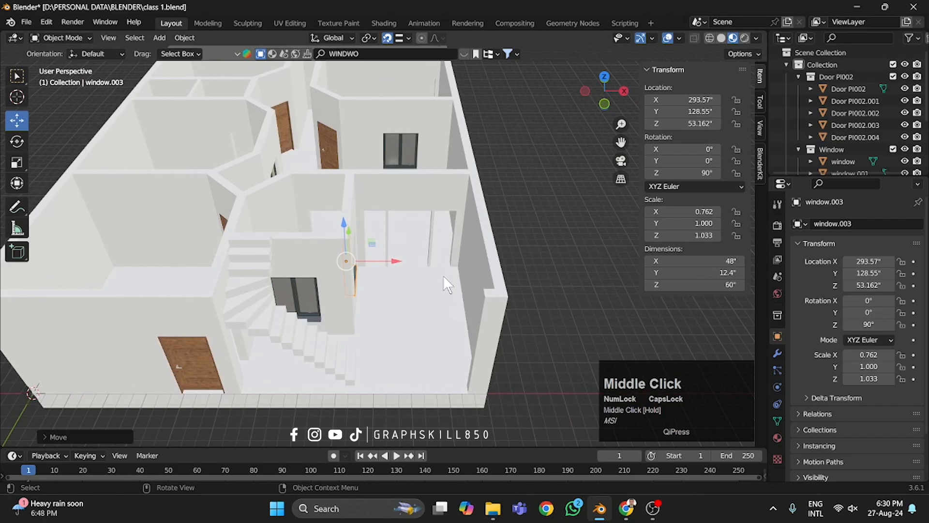
{"action": "middle_click_drag", "start_coordinate": [443, 275], "coordinate": [370, 321]}
{"action": "scroll", "coordinate": [382, 339], "scroll_direction": "down", "scroll_amount": 3}
{"action": "middle_click_drag", "start_coordinate": [392, 359], "coordinate": [455, 285]}
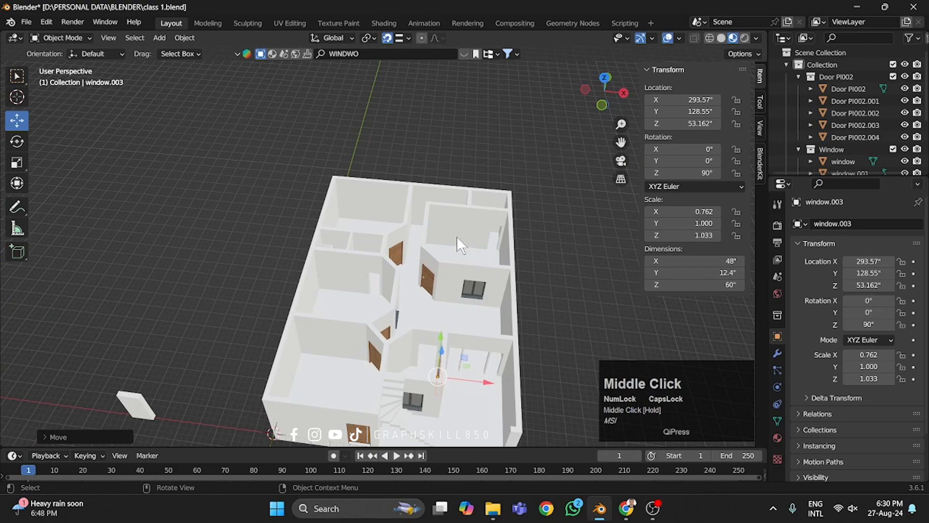
{"action": "middle_click_drag", "start_coordinate": [457, 236], "coordinate": [405, 240]}
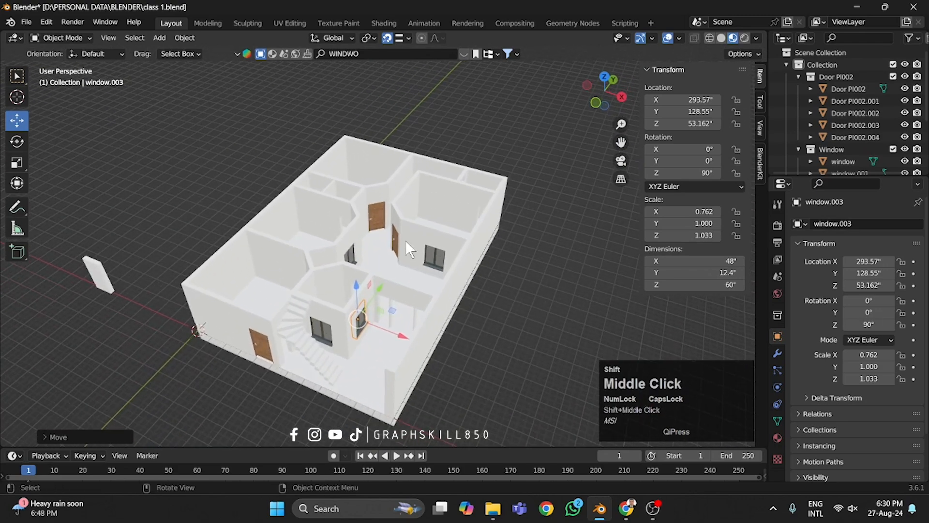